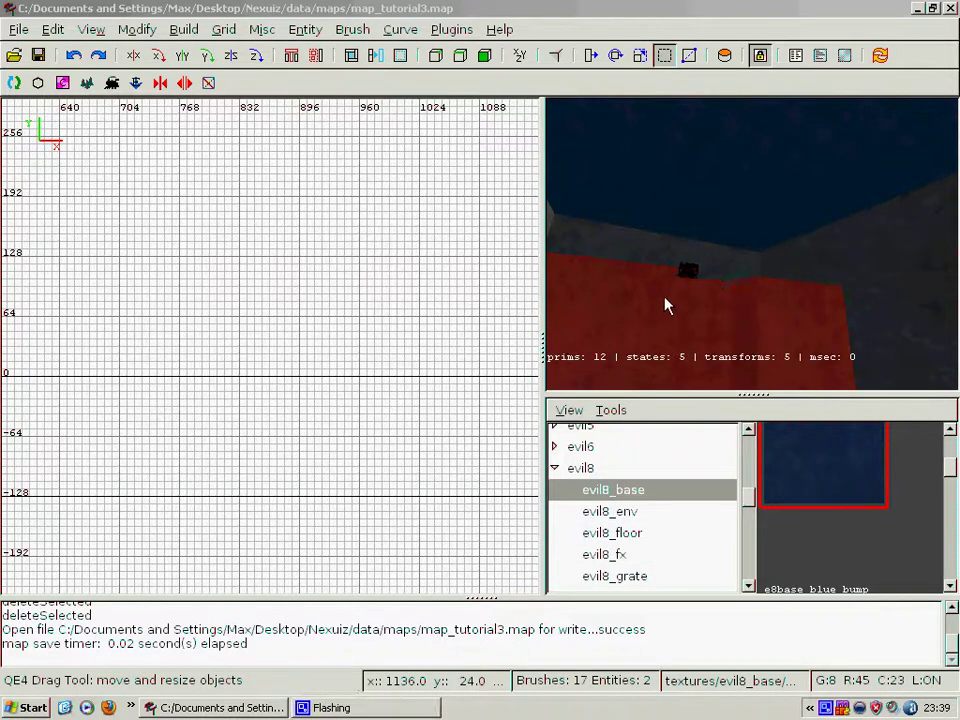
# - Examine the room in the 3D view, including the red walls, the gap between them and the ledge with the teleporter
pyautogui.rightClick(675, 288)
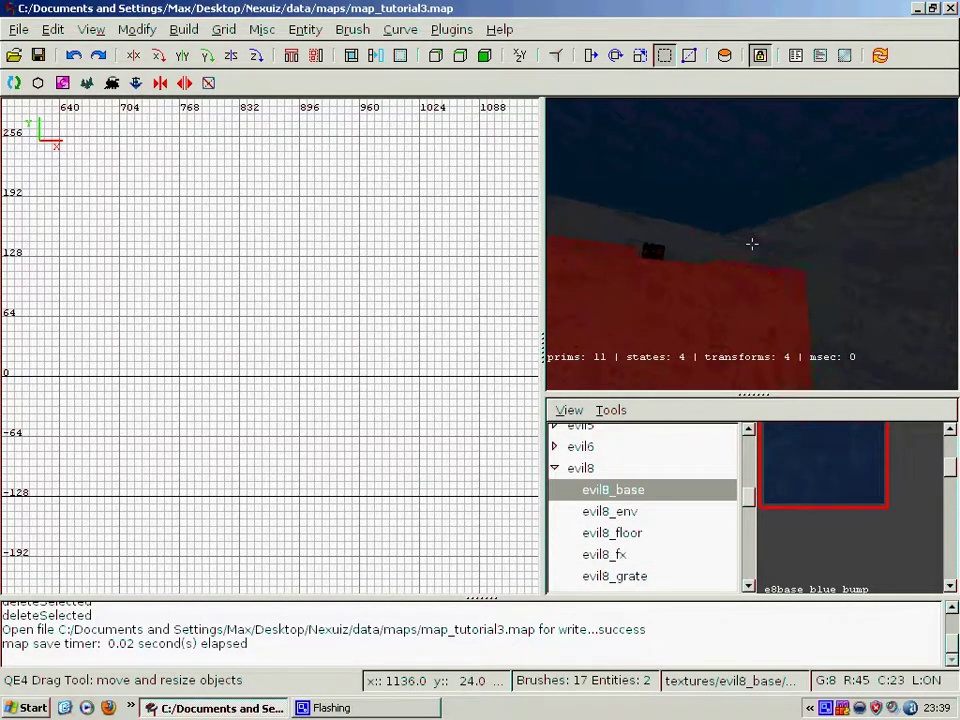
pyautogui.press('Down')
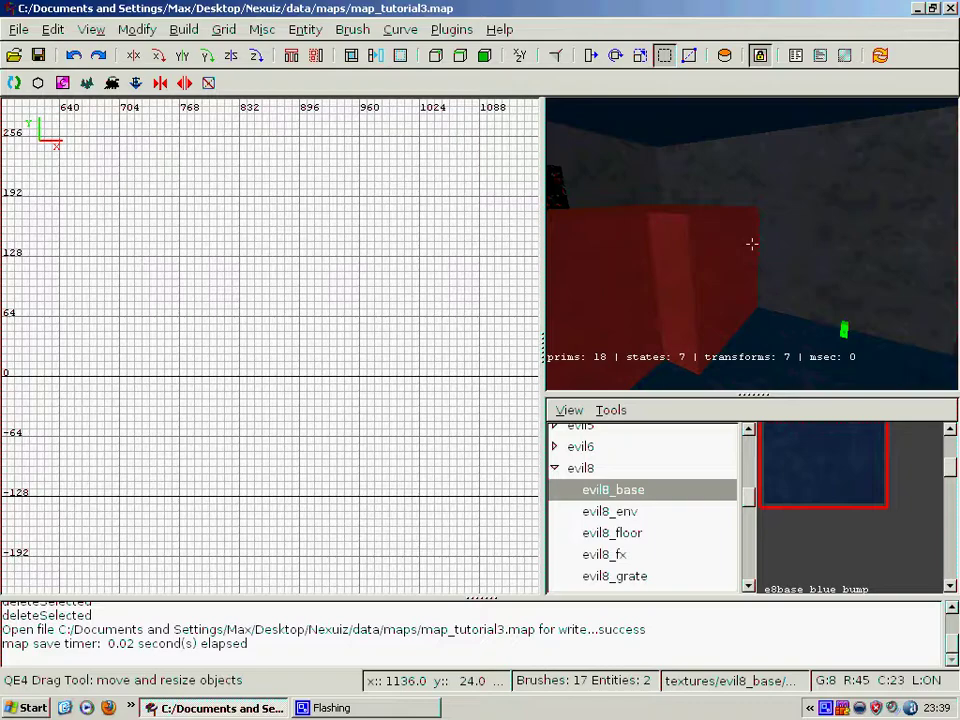
pyautogui.press('Down')
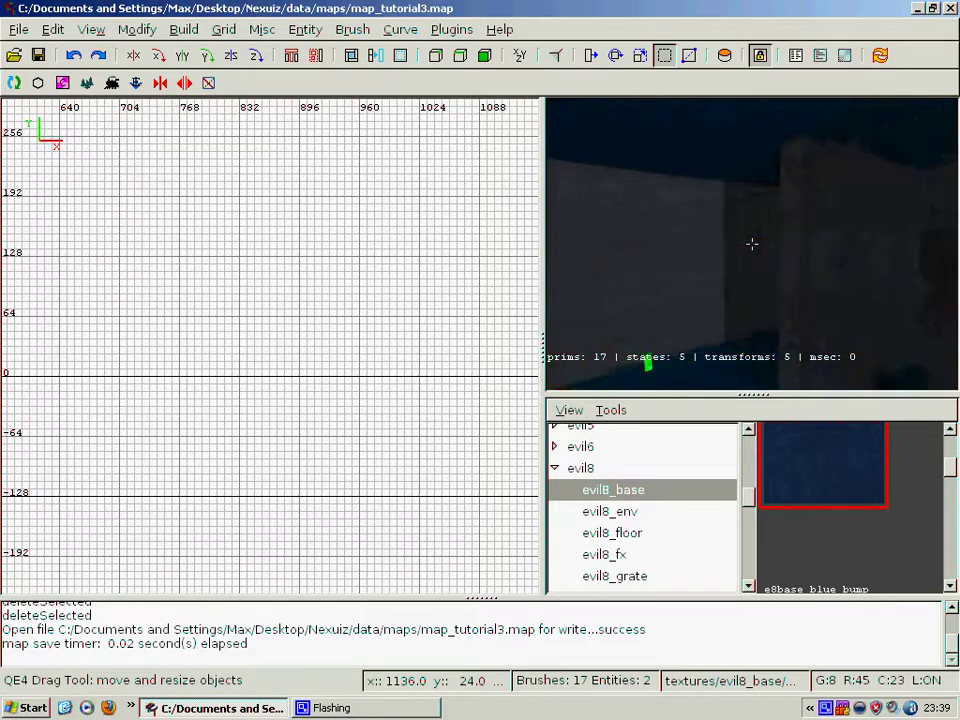
pyautogui.press('Up')
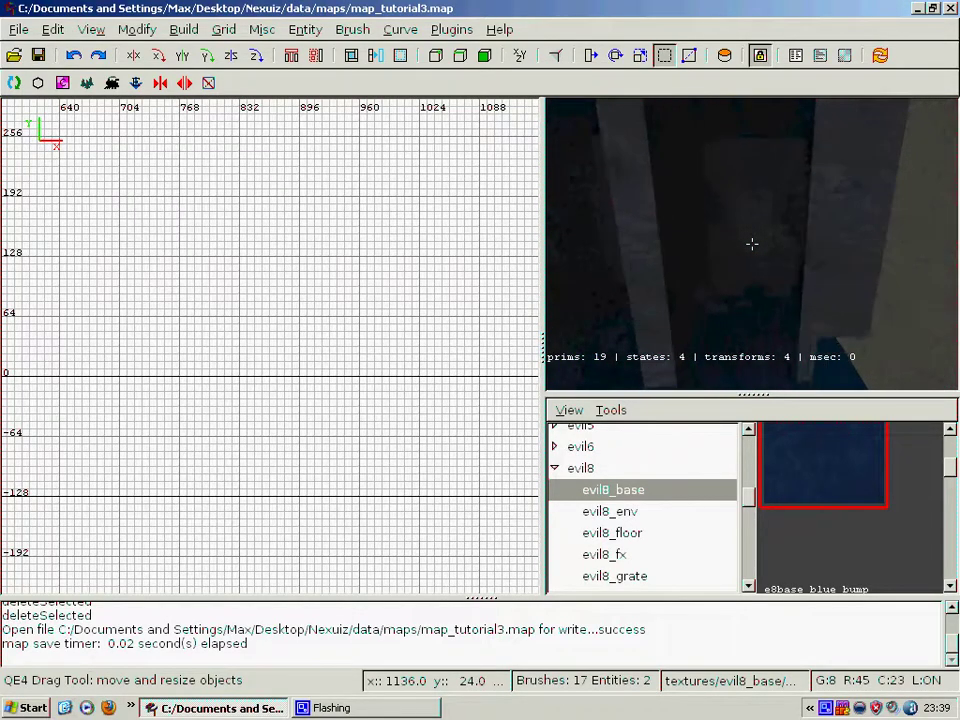
pyautogui.press('Up')
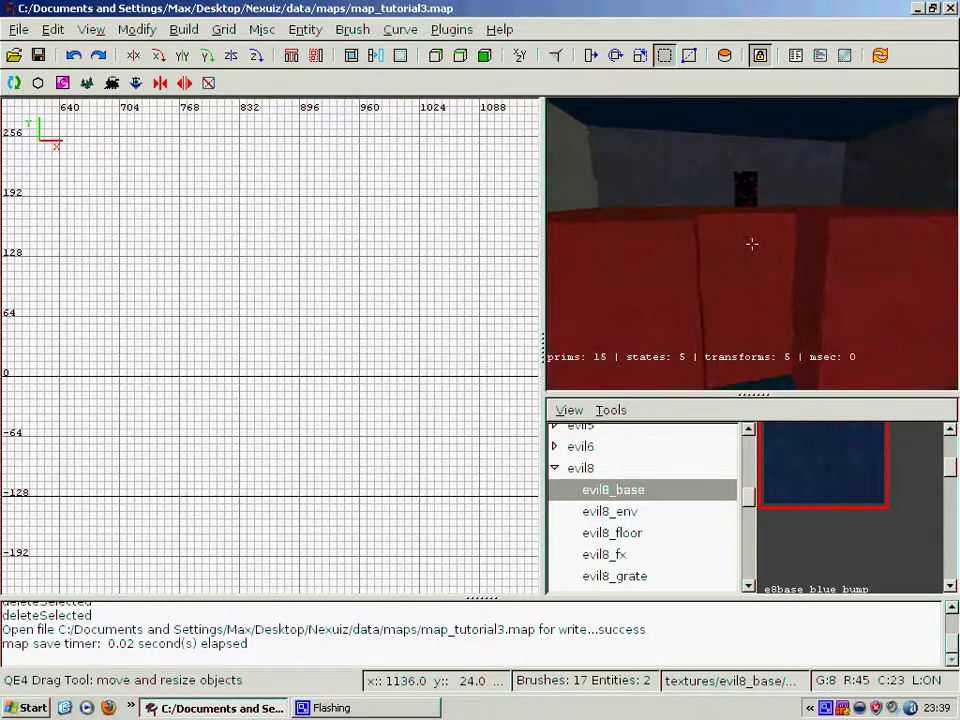
pyautogui.scroll(-6, 260, 388)
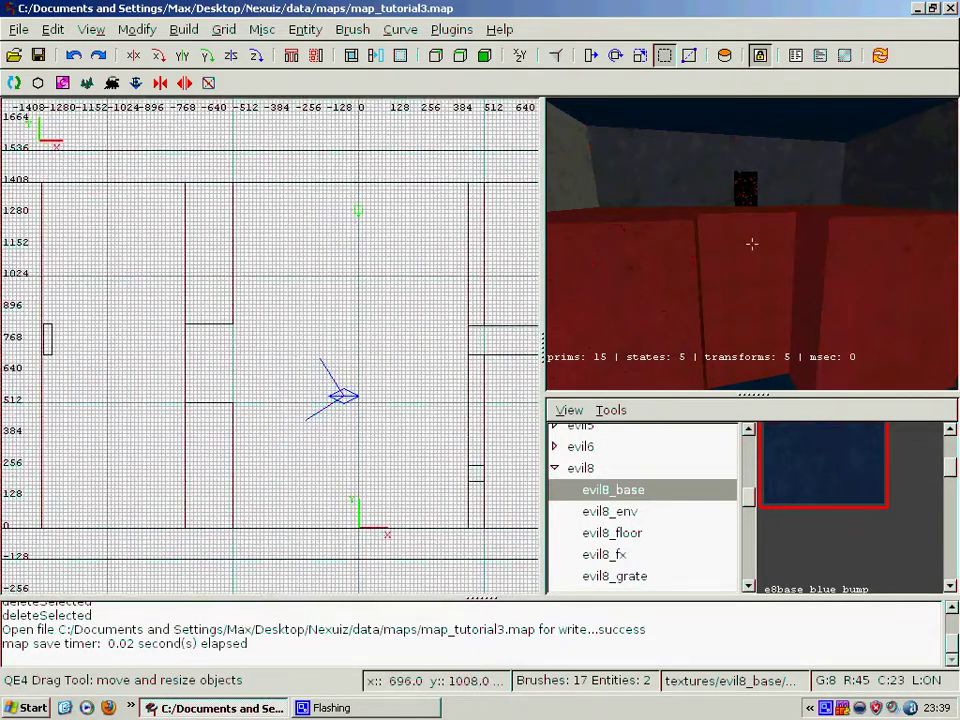
pyautogui.press('Up')
pyautogui.rightClick(746, 259)
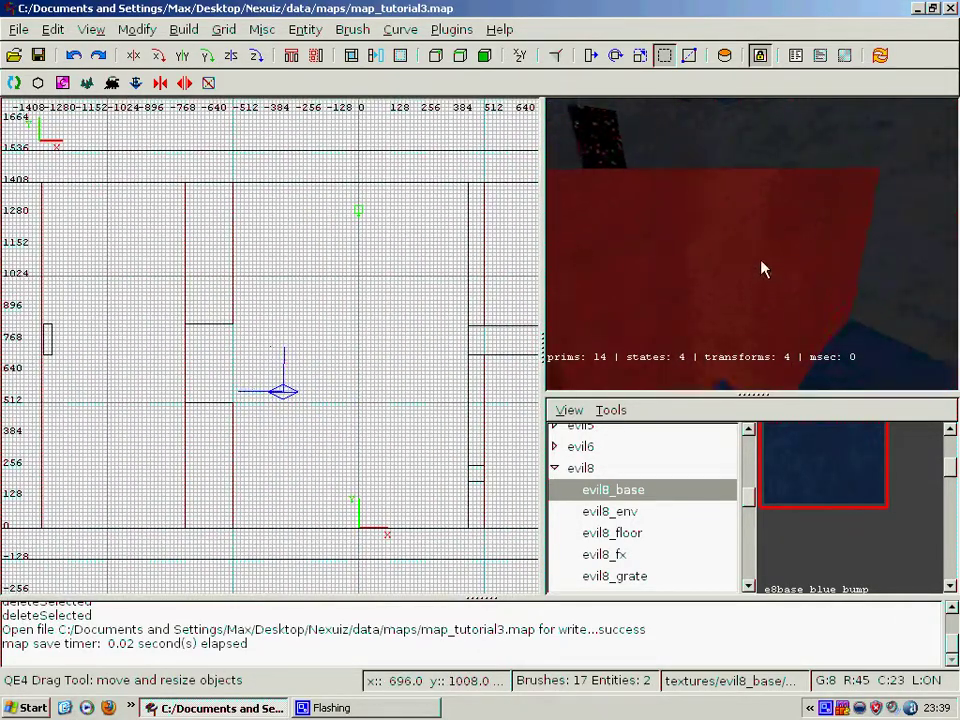
# - Draw a platform brush about 176 by 304 units in the gap between the red walls, thinned to a slab level with their top
pyautogui.scroll(5, 156, 332)
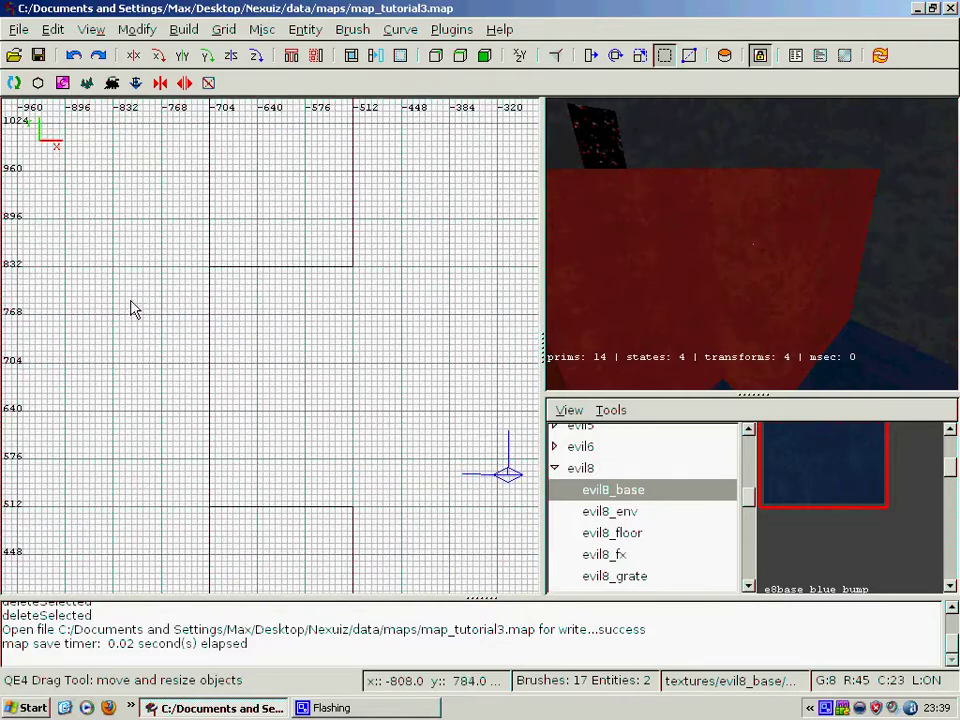
pyautogui.moveTo(218, 281)
pyautogui.mouseDown()
pyautogui.moveTo(358, 394)
pyautogui.moveTo(347, 509)
pyautogui.mouseUp()
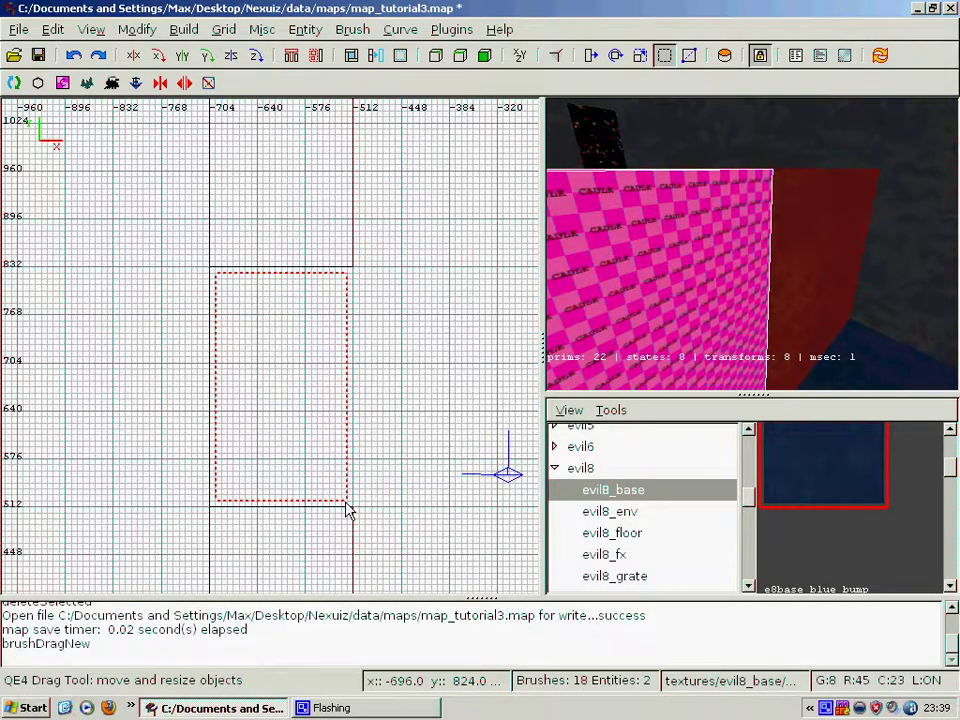
pyautogui.click(519, 58)
pyautogui.moveTo(255, 520); pyautogui.dragTo(253, 285)
# - Thicken the platform slab to 32 units and apply the e8base blue bump texture to it
pyautogui.scroll(5, 257, 300)
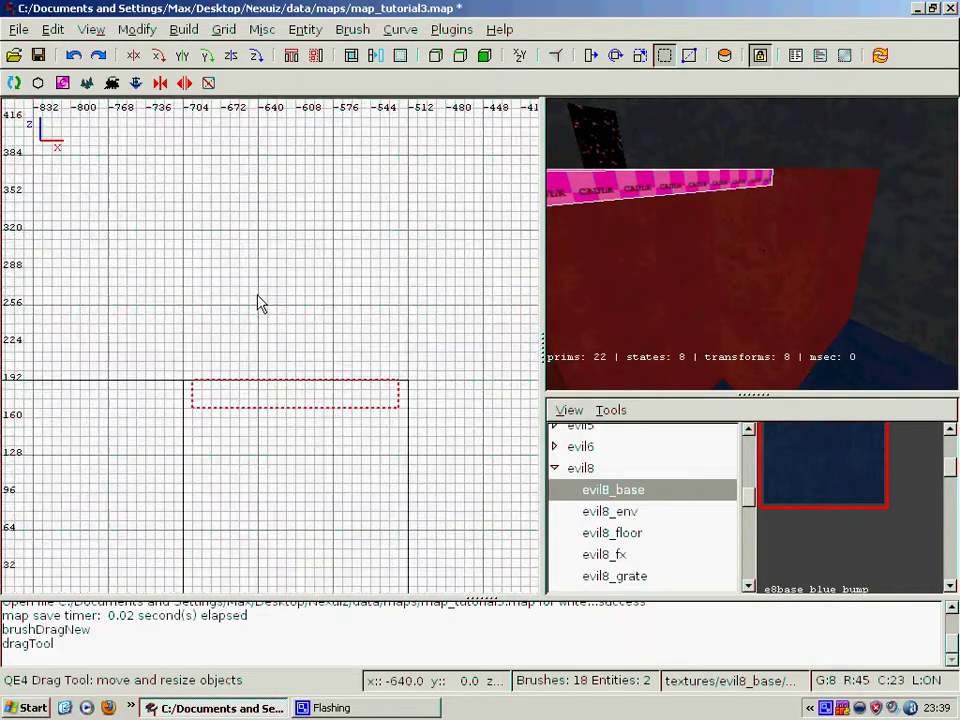
pyautogui.moveTo(281, 452); pyautogui.dragTo(513, 493)
pyautogui.click(839, 465)
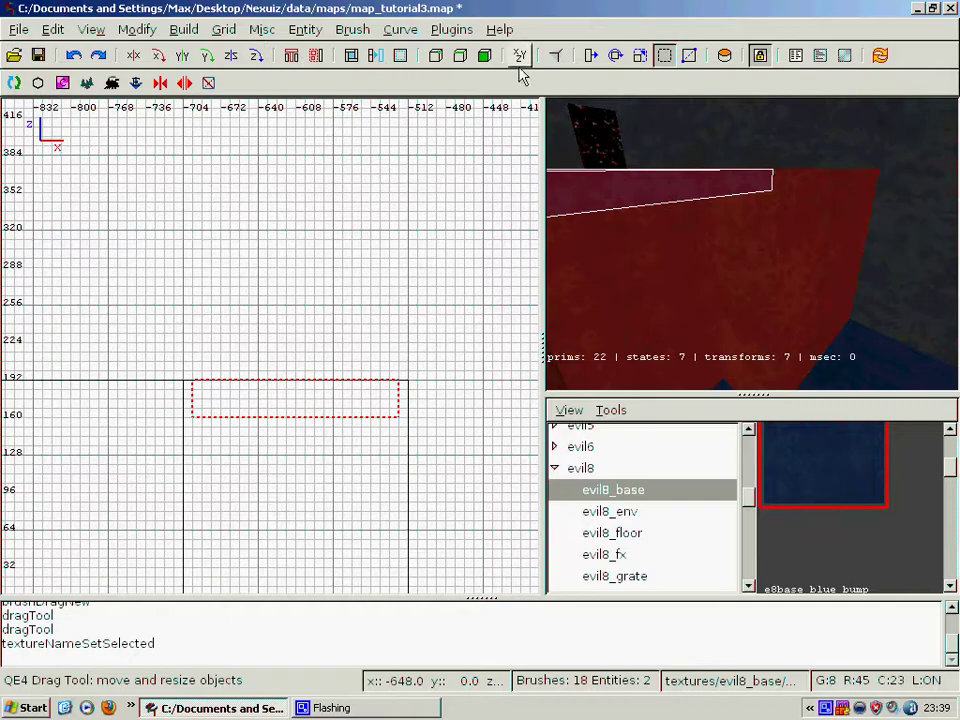
pyautogui.press('Escape')
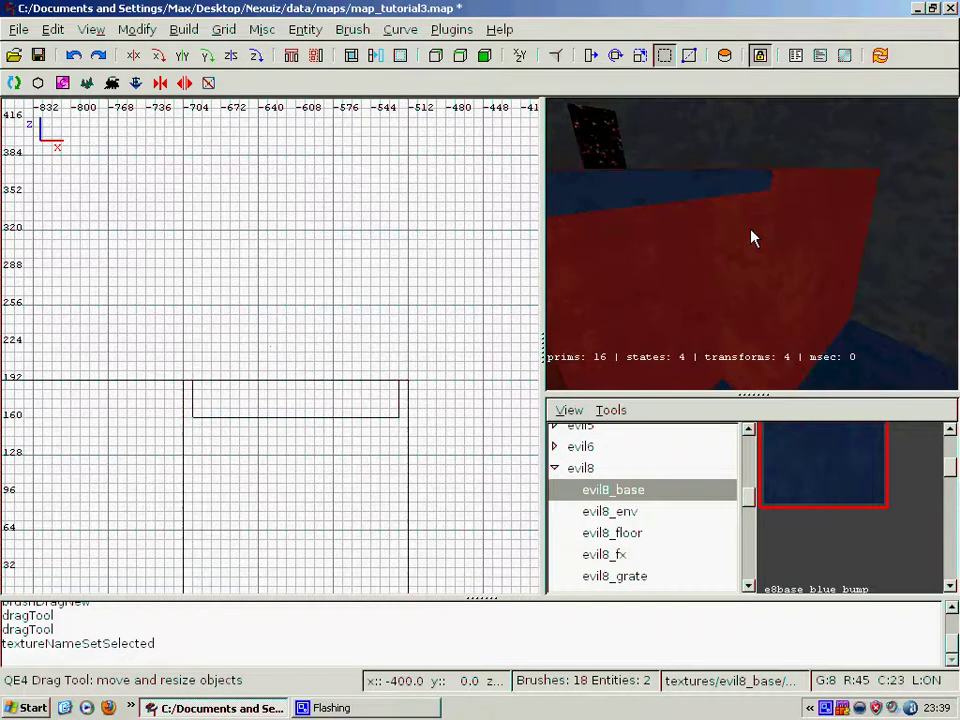
# - Draw a thin brush about 8 by 320 units across the back of the gap, behind the platform
pyautogui.click(515, 58)
pyautogui.click(515, 58)
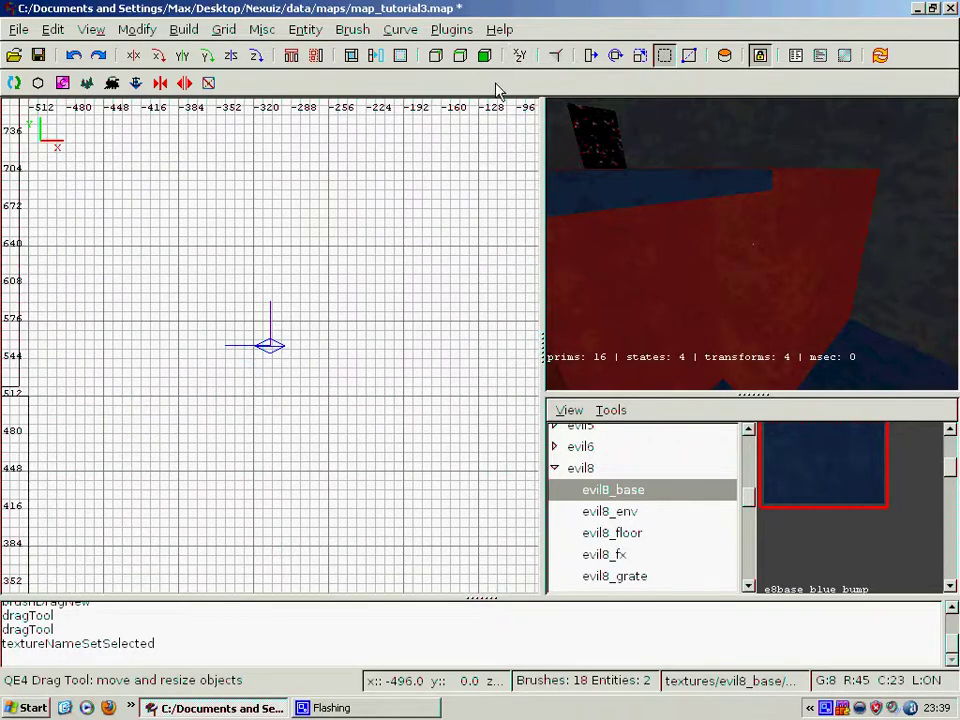
pyautogui.scroll(-2, 326, 317)
pyautogui.moveTo(152, 259)
pyautogui.mouseDown(button='right')
pyautogui.moveTo(396, 272)
pyautogui.moveTo(418, 303)
pyautogui.mouseUp(button='right')
pyautogui.scroll(2, 235, 186)
pyautogui.moveTo(229, 150); pyautogui.dragTo(235, 187, button='right')
pyautogui.moveTo(230, 130)
pyautogui.mouseDown()
pyautogui.moveTo(240, 146)
pyautogui.moveTo(233, 446)
pyautogui.moveTo(255, 514)
pyautogui.moveTo(242, 510)
pyautogui.mouseUp()
# - Set the thin brush's texture to common/trigger and deselect it
pyautogui.press('s')
pyautogui.click(312, 136)
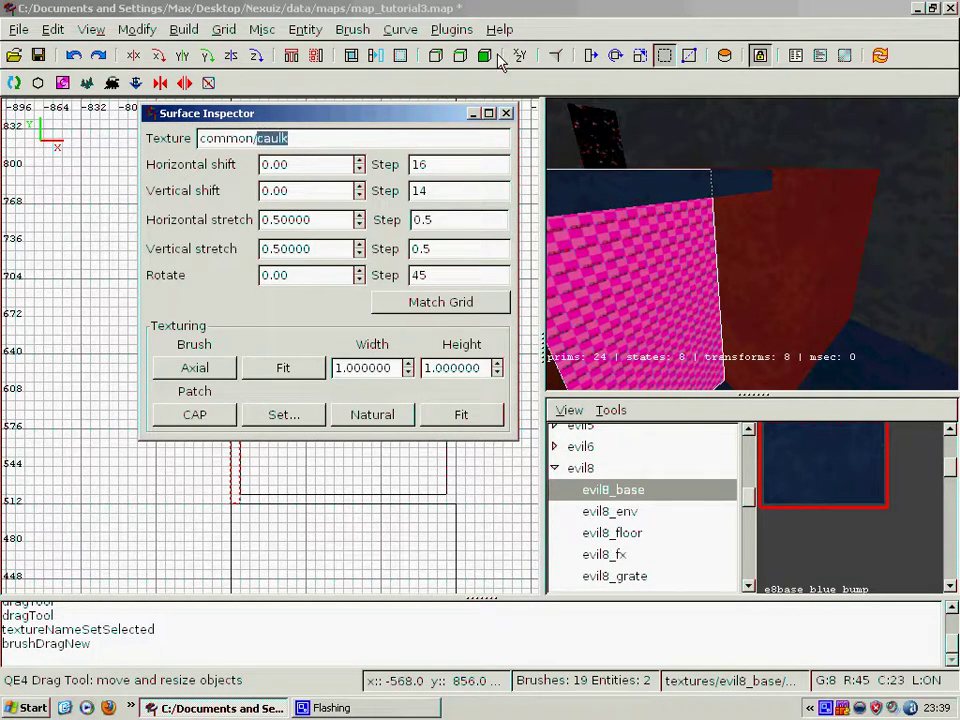
pyautogui.write('trigger')
pyautogui.press('Return')
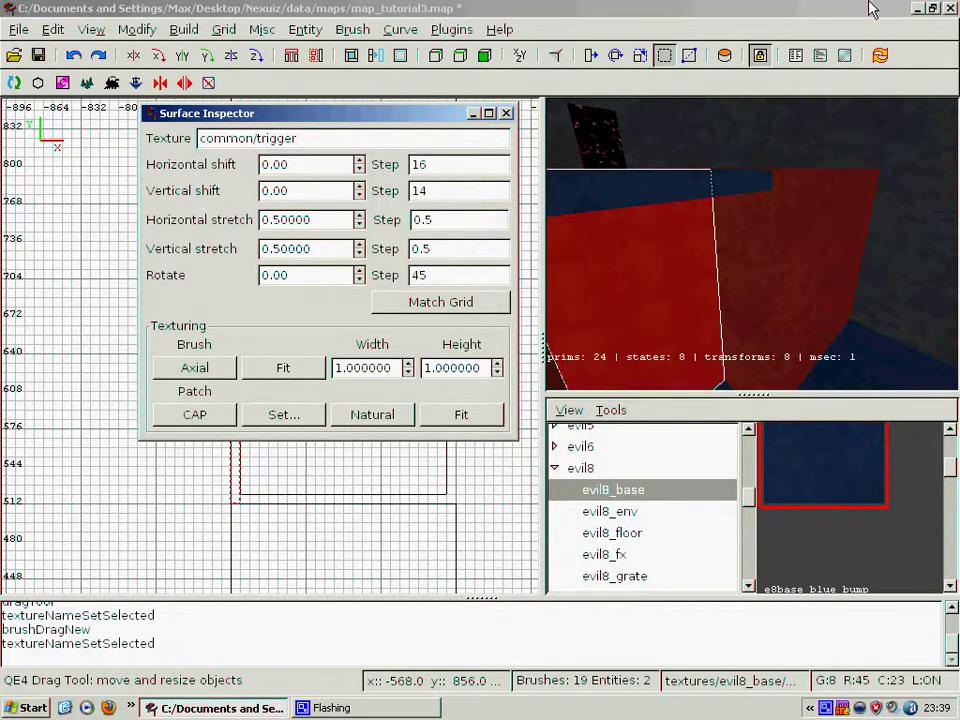
pyautogui.click(506, 114)
pyautogui.press('Escape')
# - Turn the blue platform and the trigger brush together into a func_plat entity
pyautogui.rightClick(660, 208)
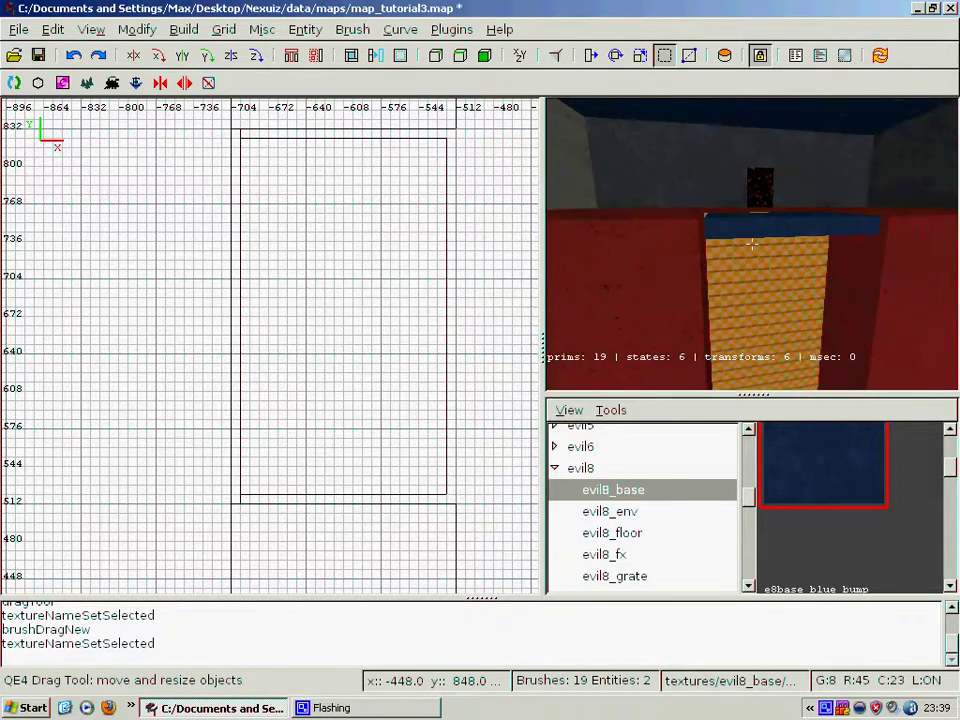
pyautogui.keyDown('shift'); pyautogui.click(692, 229); pyautogui.keyUp('shift')
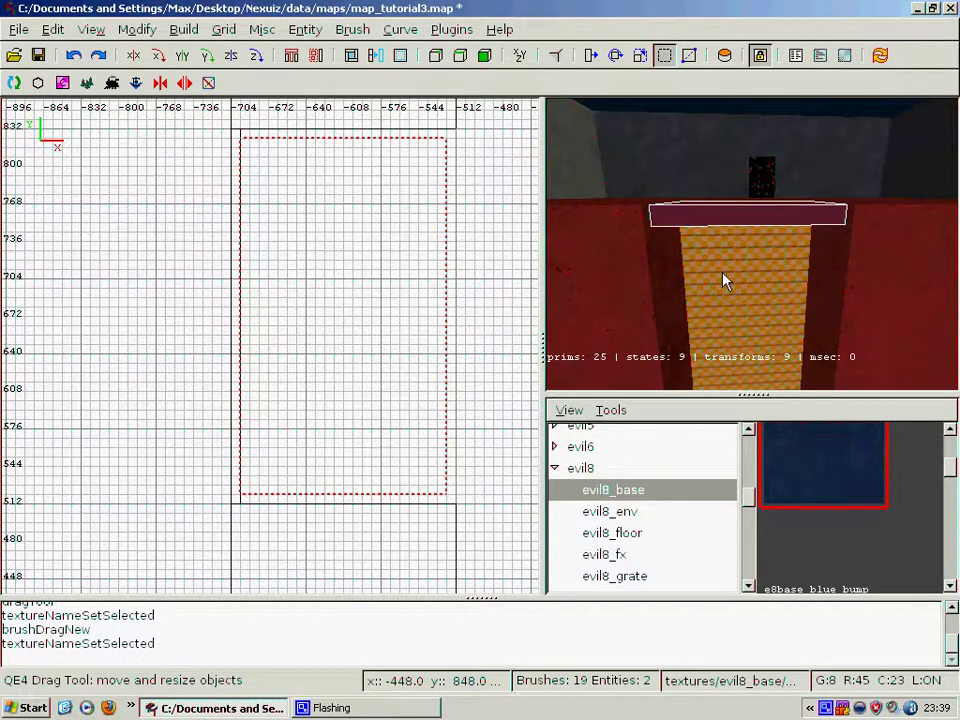
pyautogui.rightClick(290, 292)
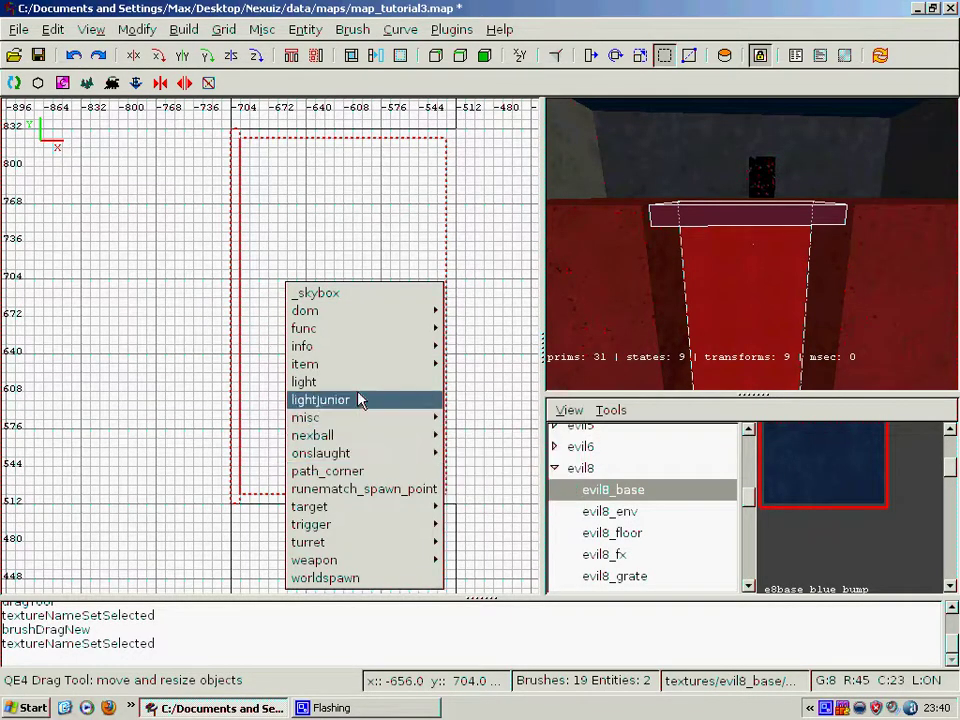
pyautogui.moveTo(374, 334)
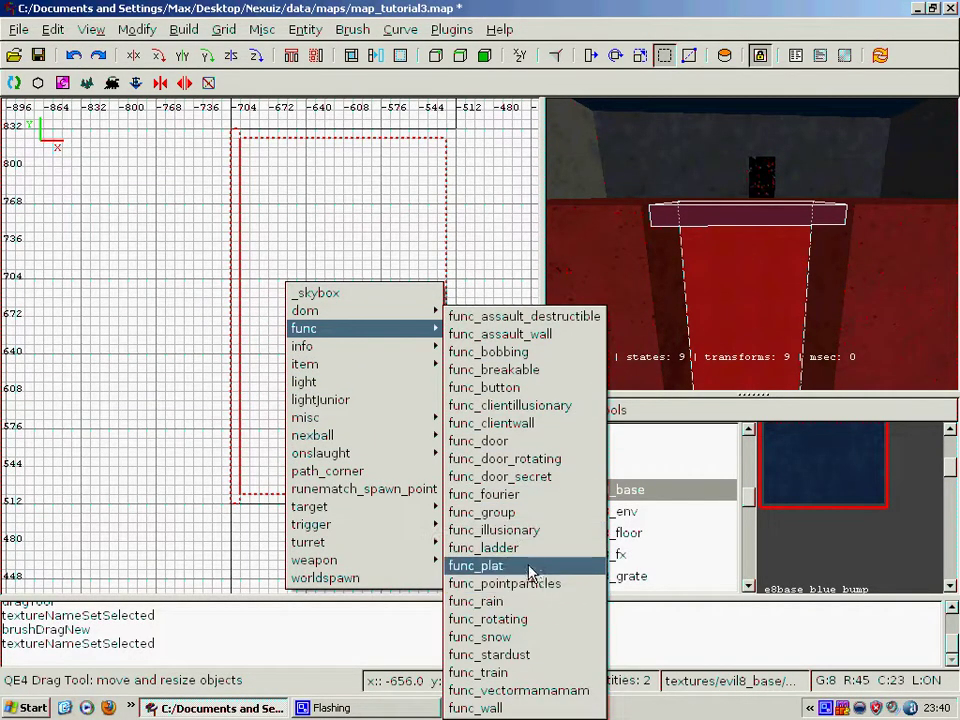
pyautogui.click(482, 566)
pyautogui.press('Escape')
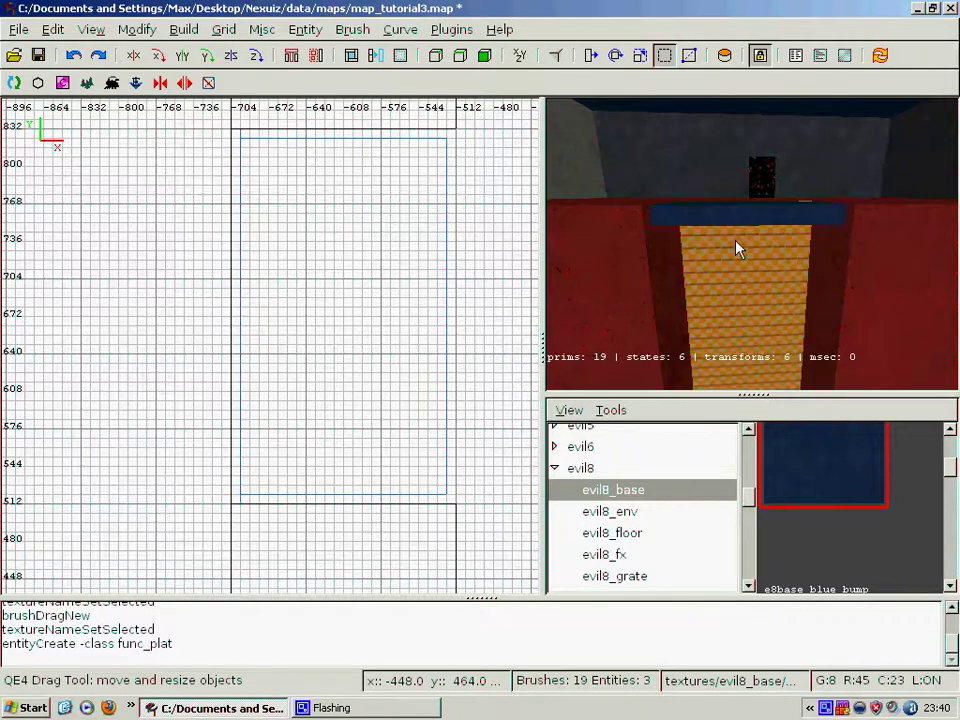
# - Inspect the platform and its trigger brush in the 3D view from the front, above and the side
pyautogui.rightClick(740, 218)
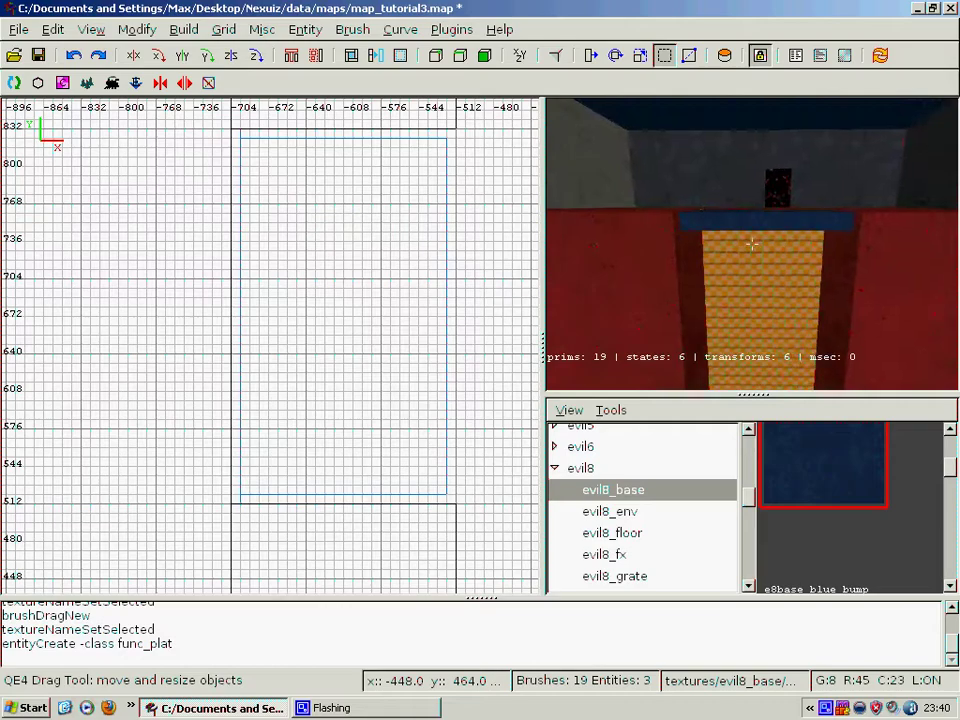
pyautogui.press('Up')
pyautogui.rightClick(752, 243)
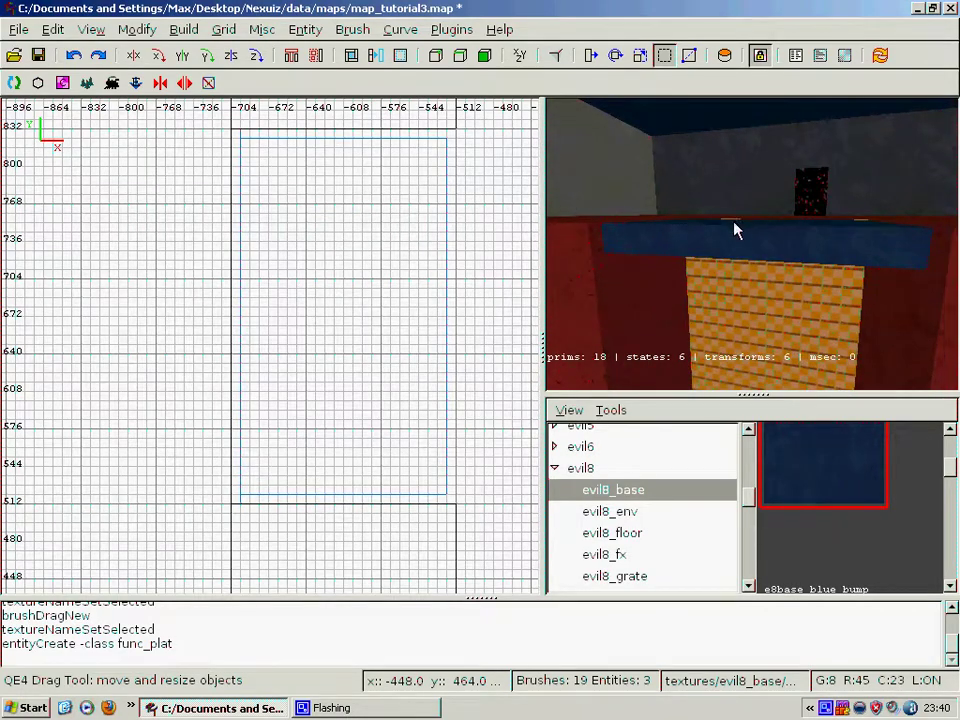
pyautogui.rightClick(759, 279)
pyautogui.rightClick(759, 279)
pyautogui.press('Down')
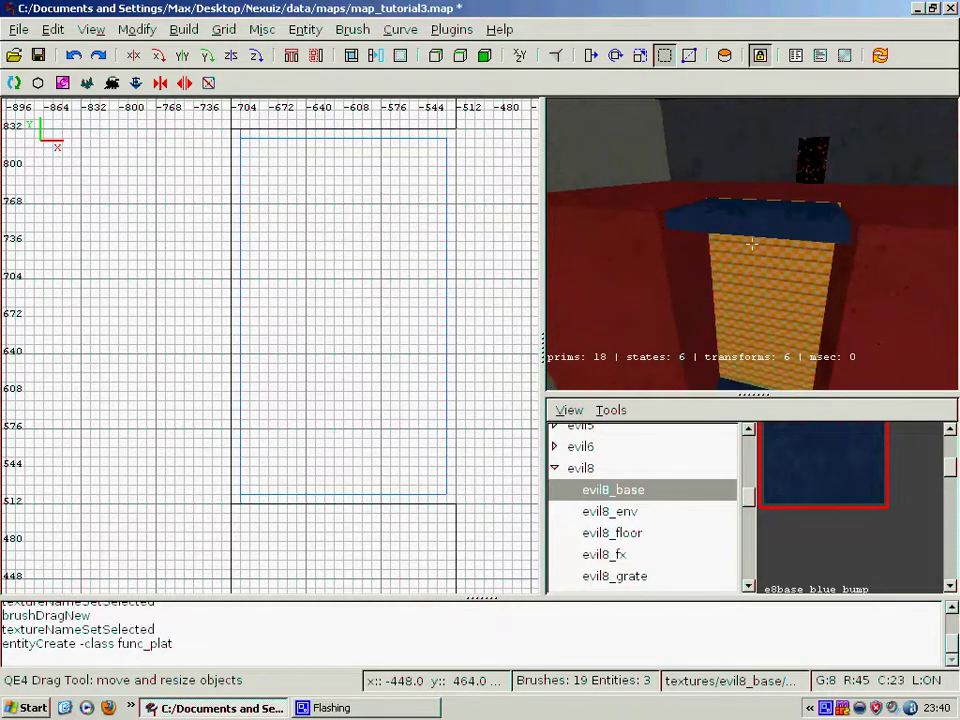
pyautogui.rightClick(752, 243)
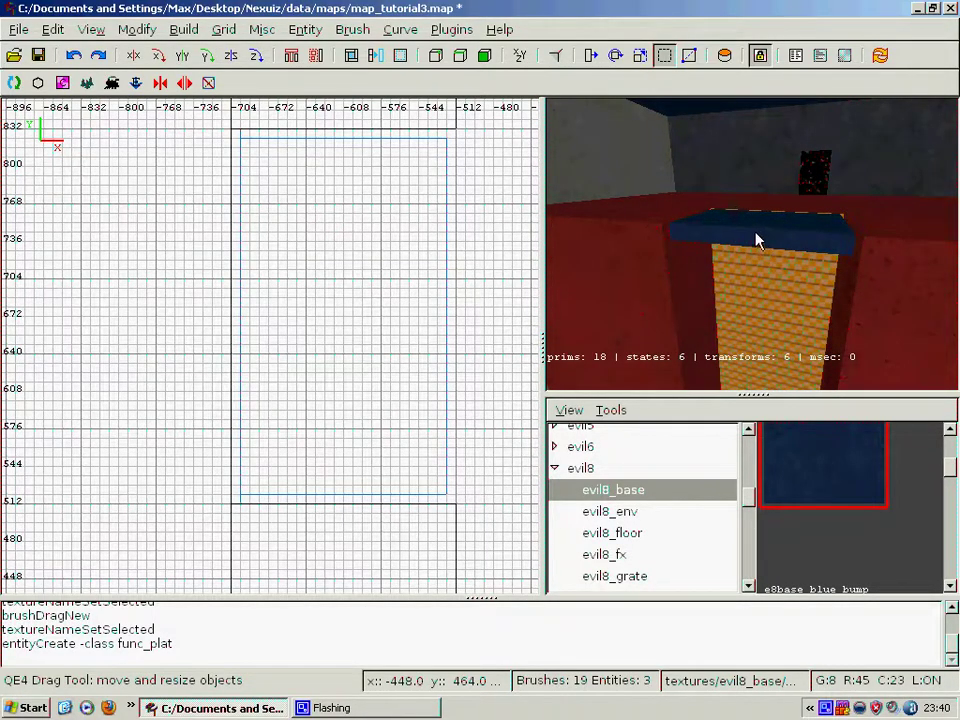
pyautogui.rightClick(750, 249)
pyautogui.press('Up')
pyautogui.press('Right')
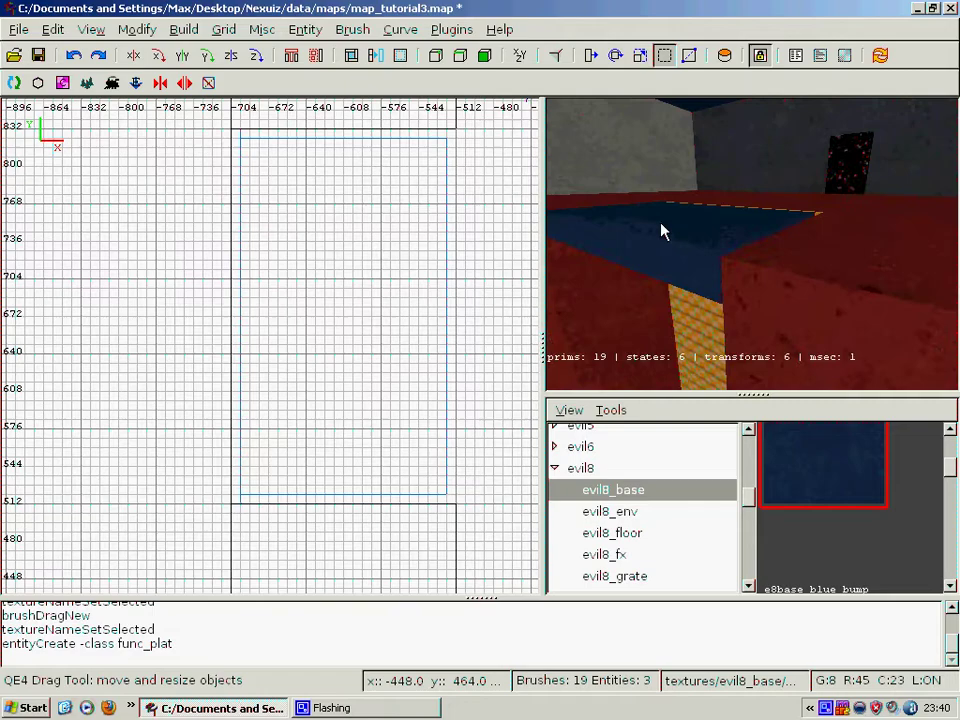
pyautogui.press('Left')
pyautogui.press('Down')
pyautogui.press('Down')
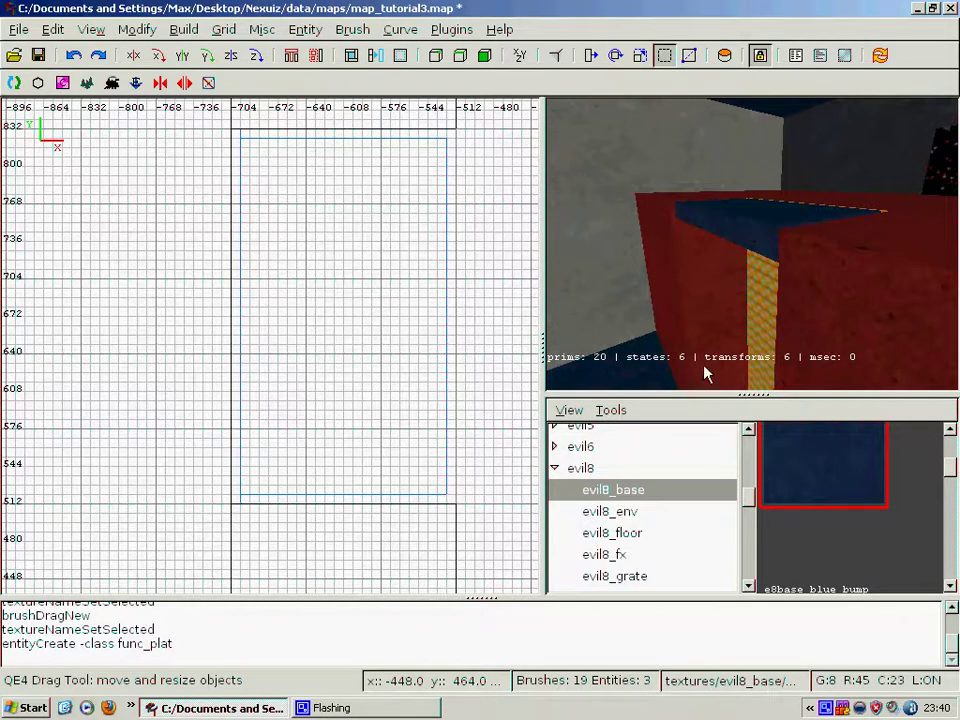
pyautogui.rightClick(705, 373)
pyautogui.press('Down')
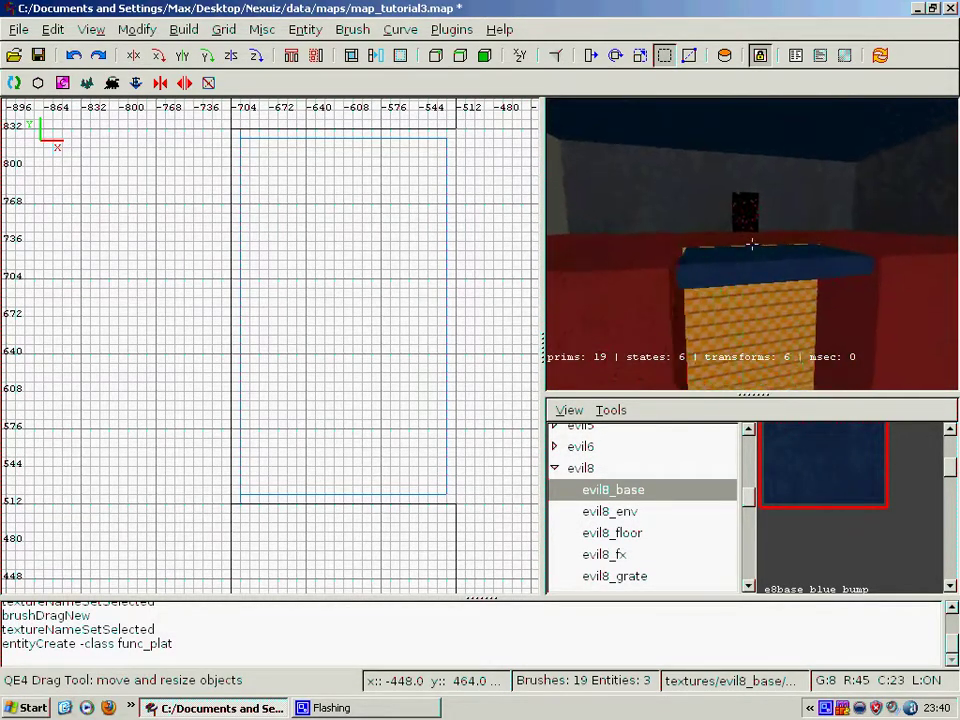
pyautogui.press('Up')
pyautogui.press('Left')
pyautogui.press('Up')
pyautogui.rightClick(752, 244)
# - Duplicate the teleporter brush at the far wall and move the copy 32 units forward, flush against the original's front
pyautogui.scroll(-4, 248, 290)
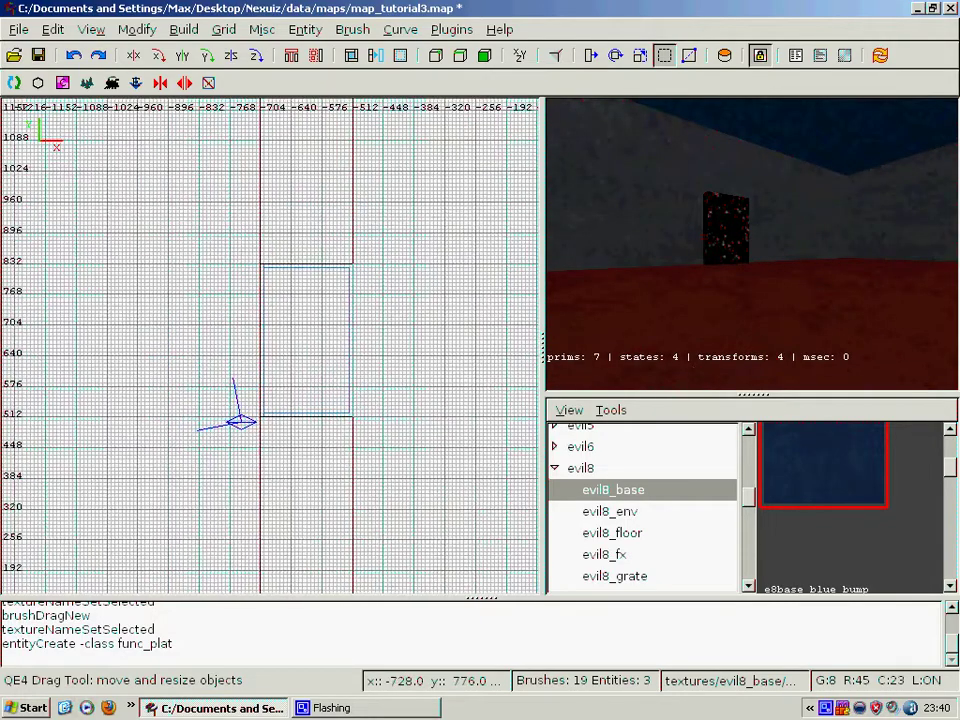
pyautogui.moveTo(248, 291); pyautogui.dragTo(471, 285, button='right')
pyautogui.scroll(4, 191, 289)
pyautogui.rightClick(606, 238)
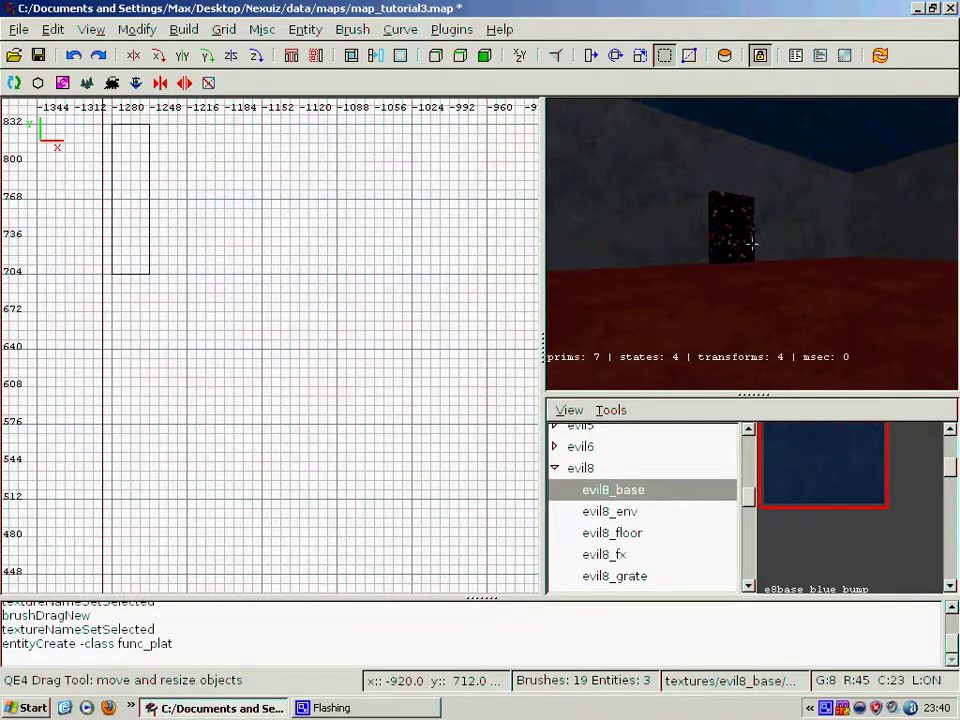
pyautogui.press('Up')
pyautogui.keyDown('shift'); pyautogui.click(727, 235); pyautogui.keyUp('shift')
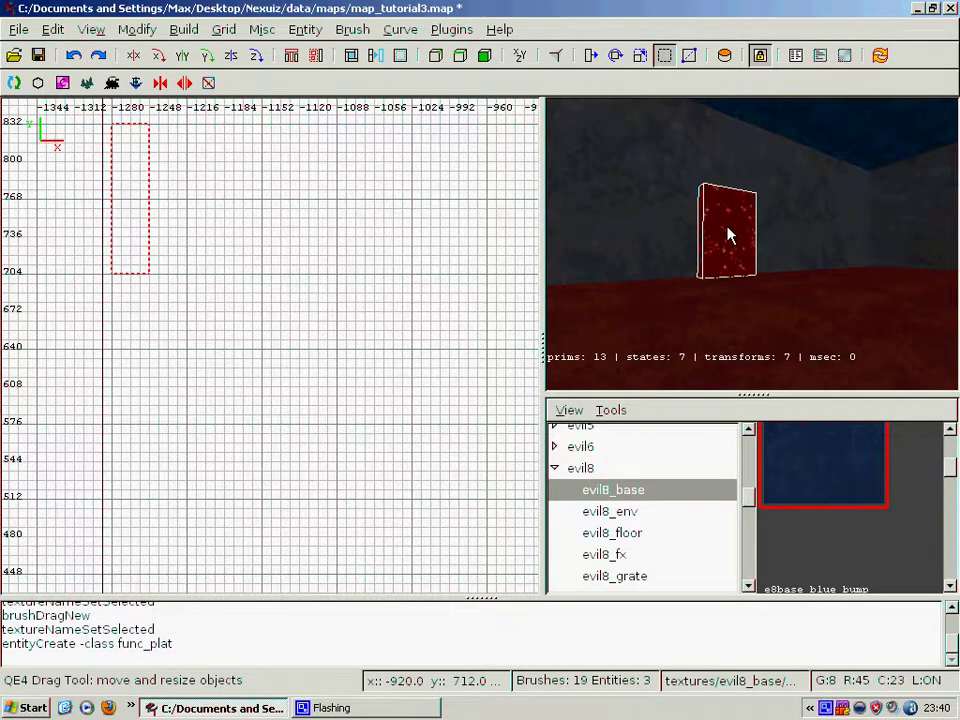
pyautogui.press('Escape')
pyautogui.moveTo(196, 236); pyautogui.dragTo(293, 369, button='right')
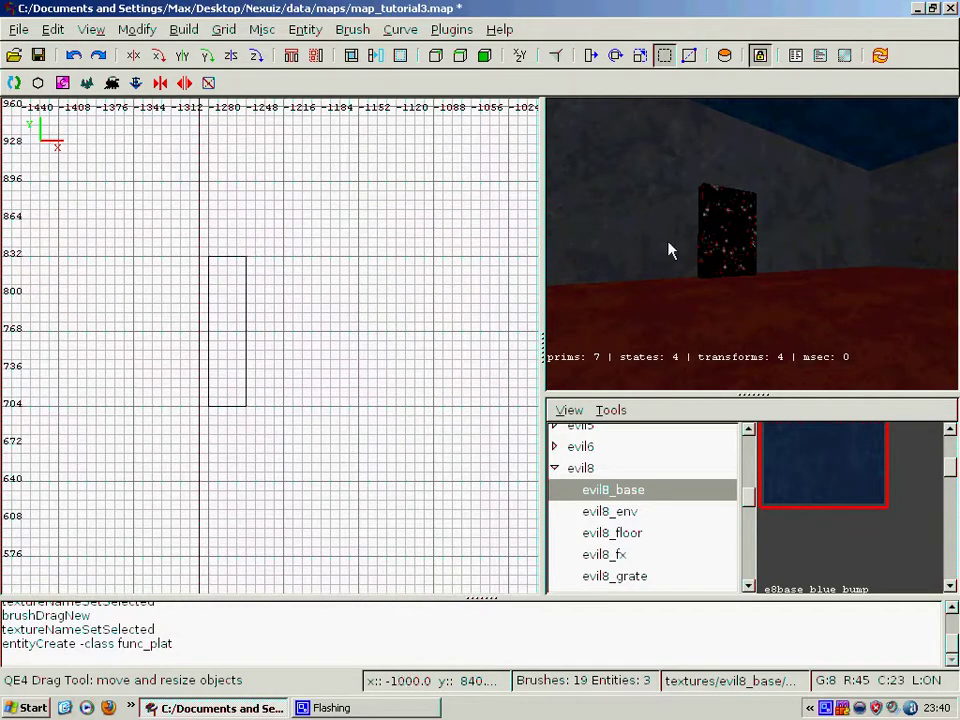
pyautogui.keyDown('shift'); pyautogui.click(707, 249); pyautogui.keyUp('shift')
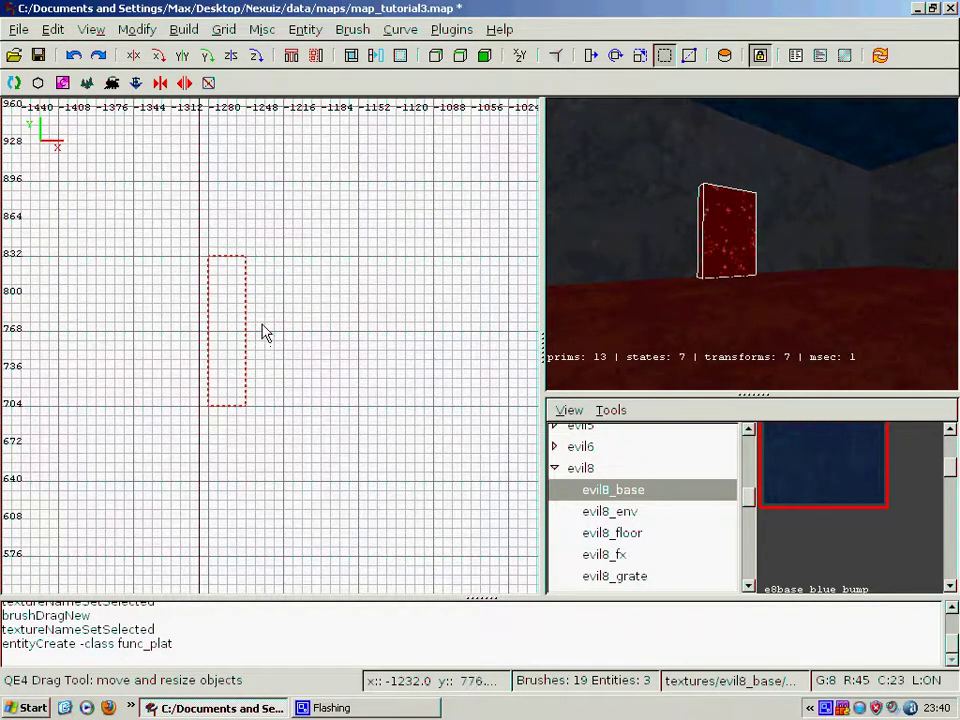
pyautogui.hotkey('ctrl', 'v')
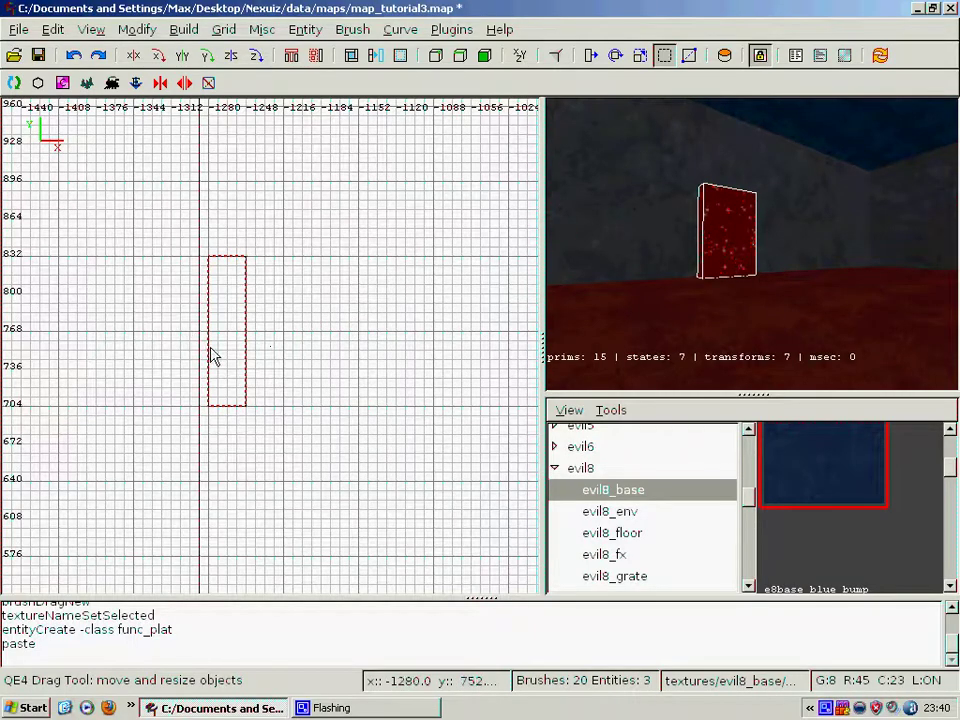
pyautogui.moveTo(212, 356); pyautogui.dragTo(264, 356)
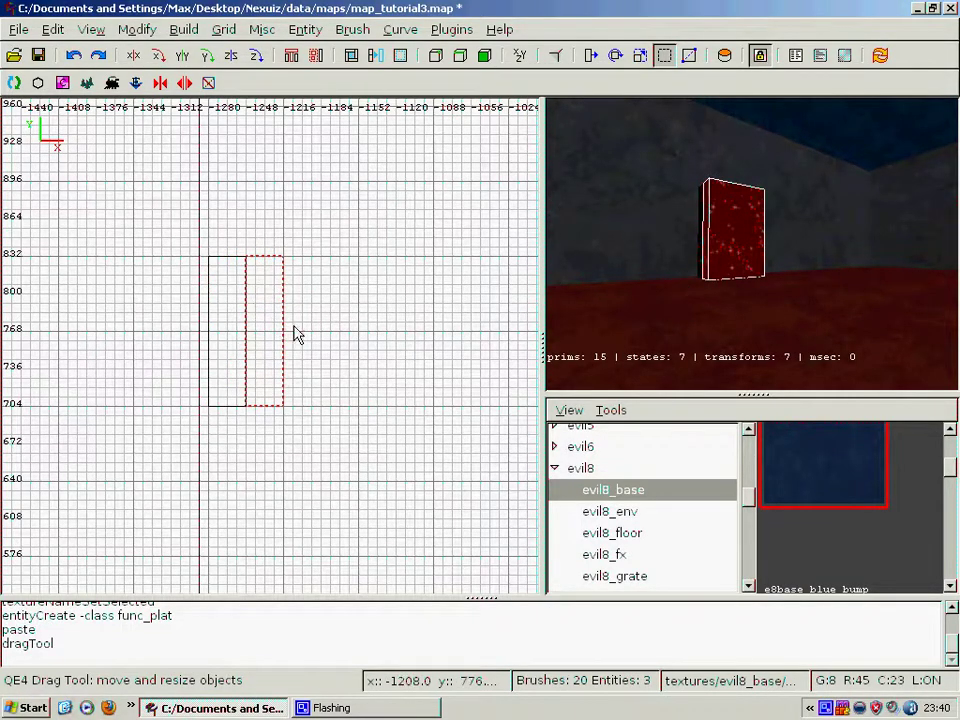
# - Set the texture of the duplicated teleporter brush to common/trigger
pyautogui.press('s')
pyautogui.click(355, 138)
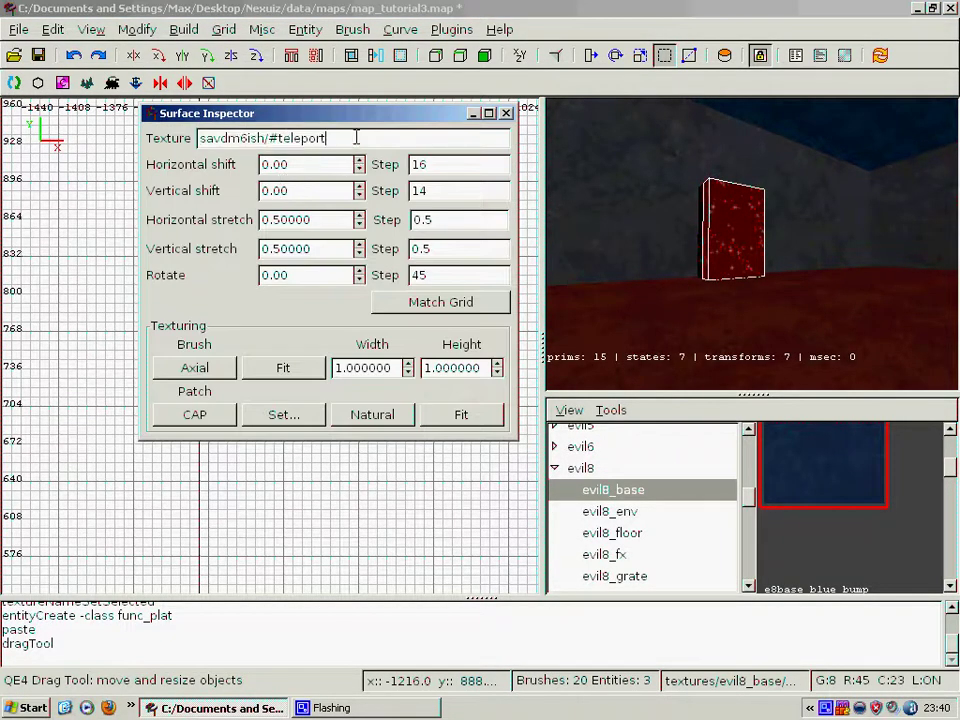
pyautogui.press('BackSpace')
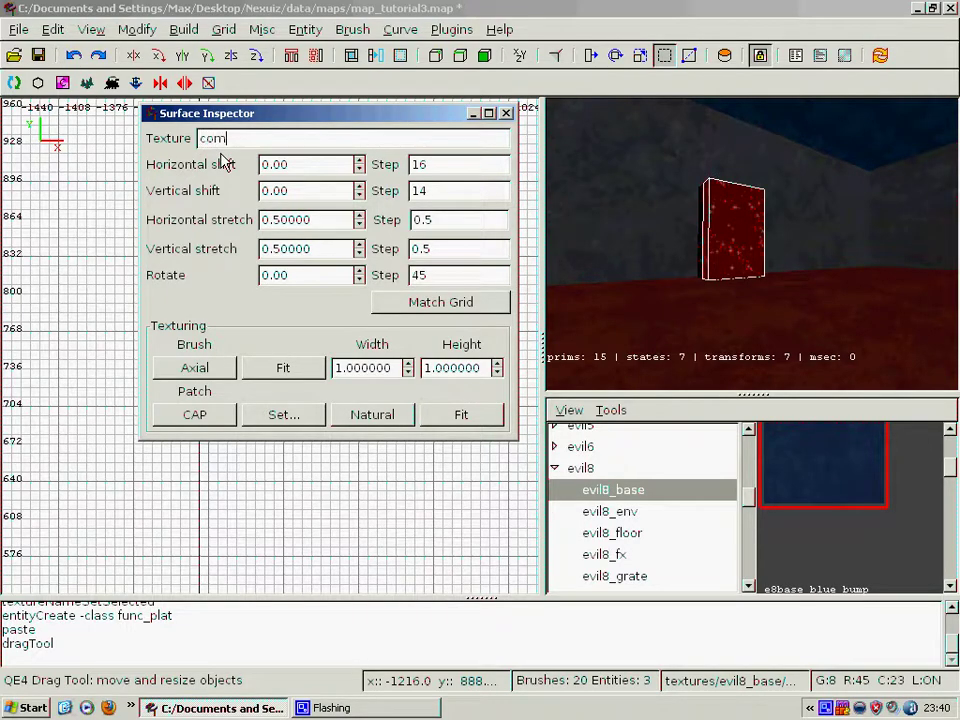
pyautogui.write('common/')
pyautogui.press('BackSpace')
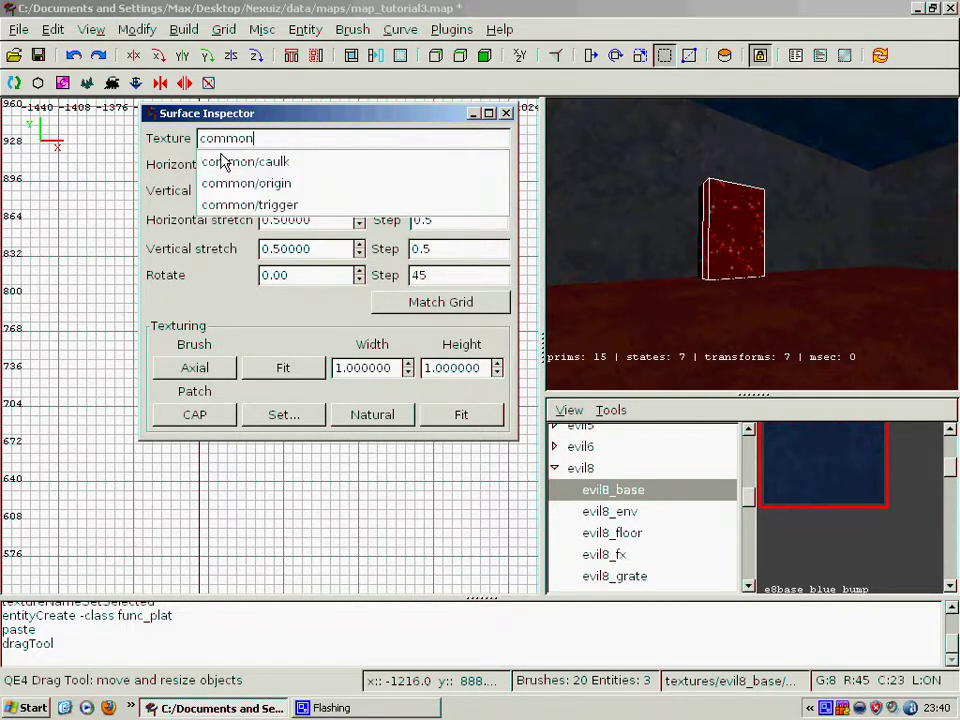
pyautogui.click(290, 204)
pyautogui.press('Return')
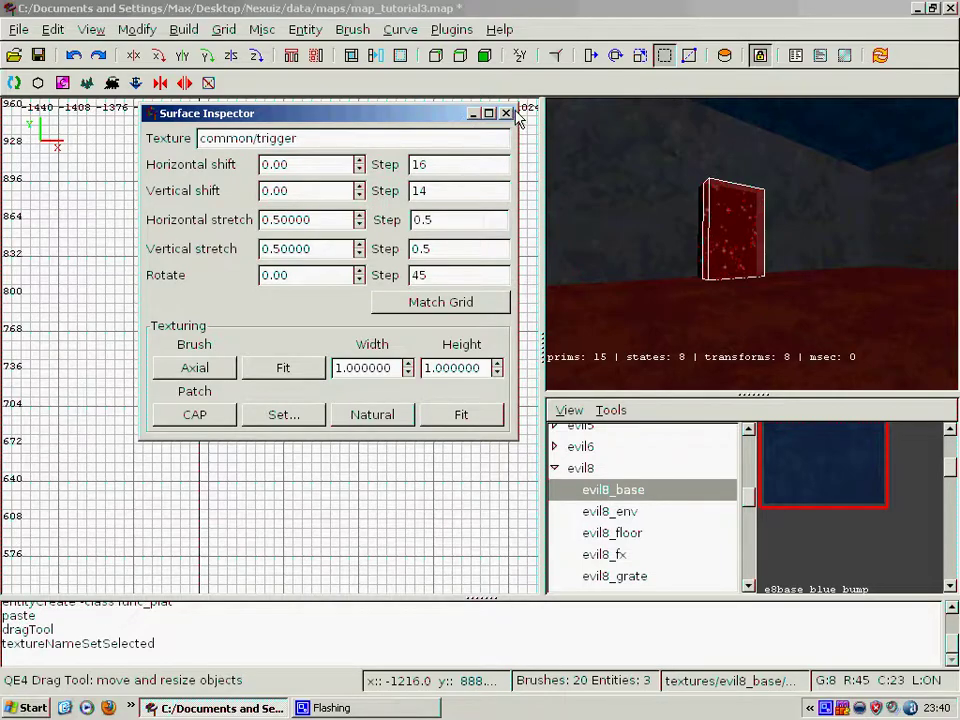
pyautogui.click(506, 113)
# - Turn the trigger brush in front of the teleporter into a trigger_teleport entity
pyautogui.keyDown('shift'); pyautogui.click(706, 212); pyautogui.keyUp('shift')
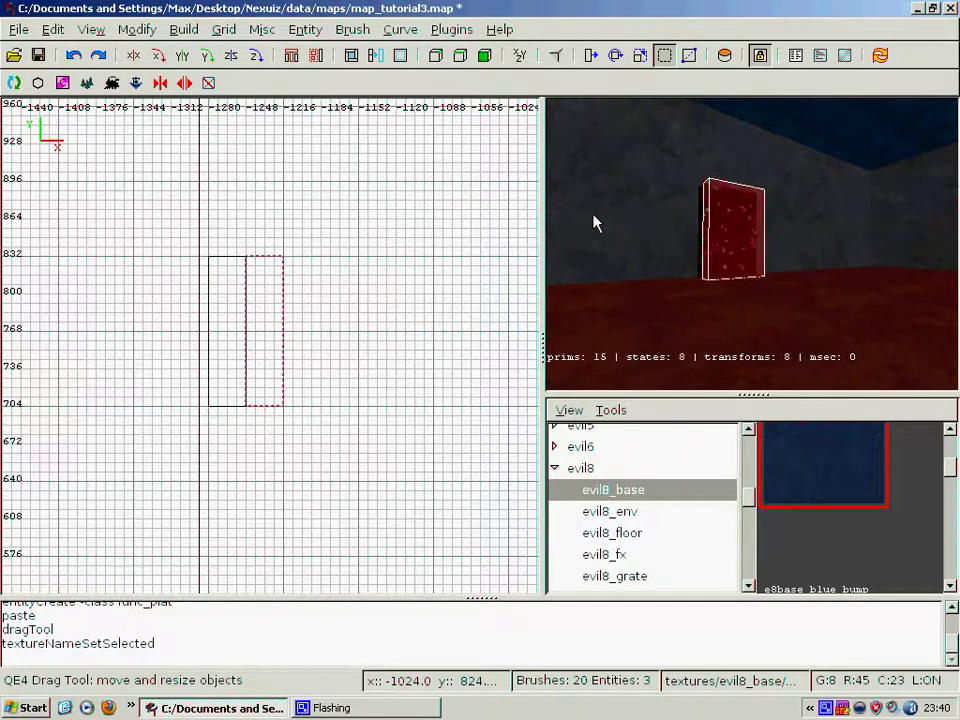
pyautogui.rightClick(247, 300)
pyautogui.rightClick(259, 285)
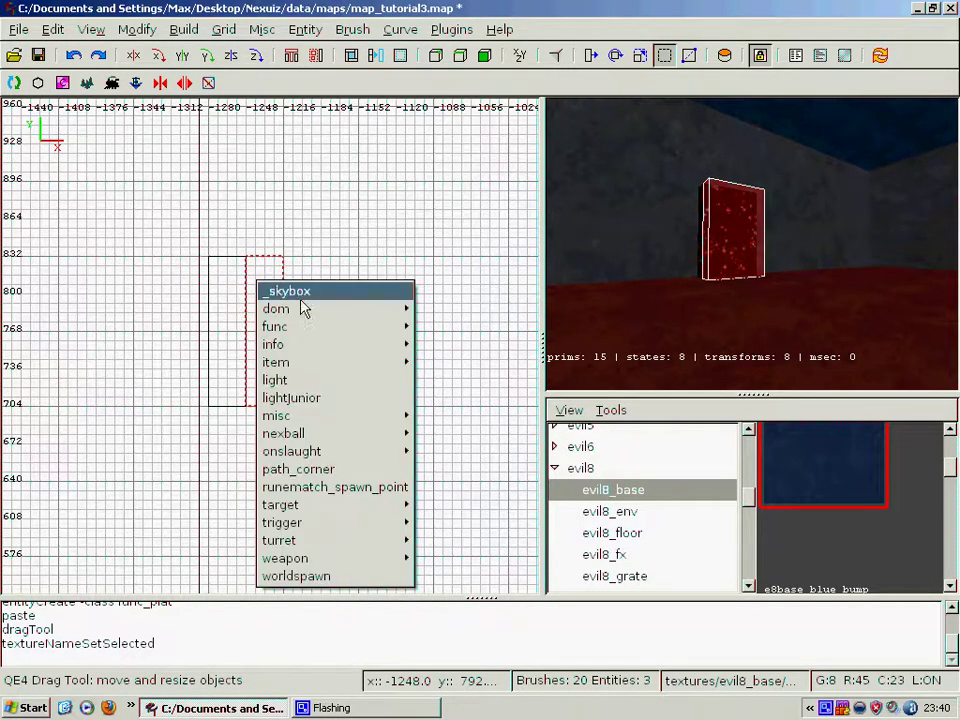
pyautogui.moveTo(335, 348)
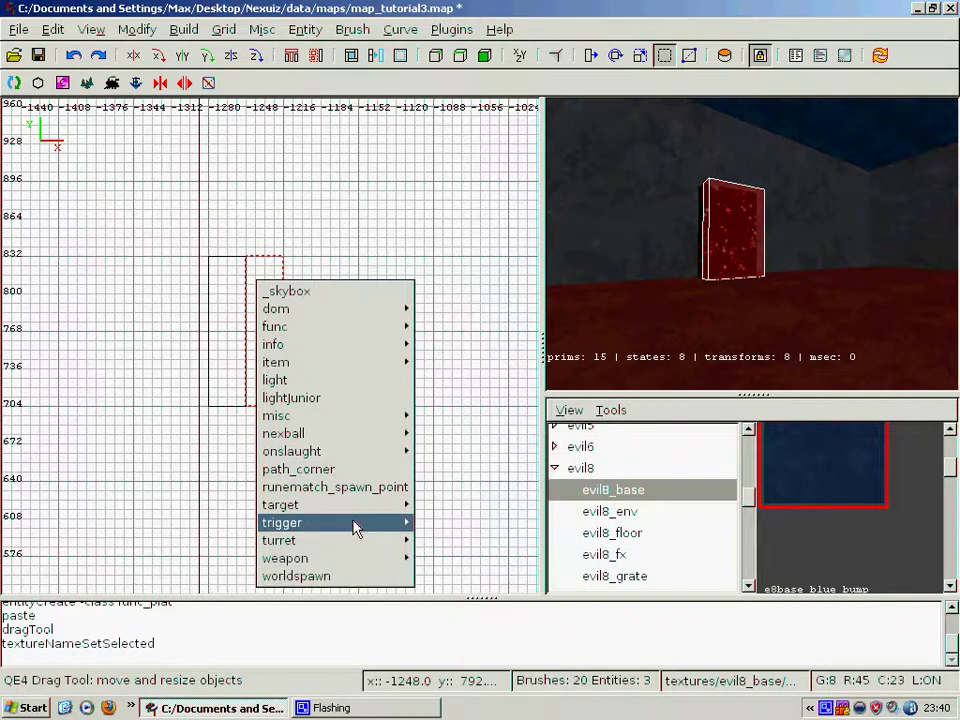
pyautogui.moveTo(400, 530)
pyautogui.click(530, 707)
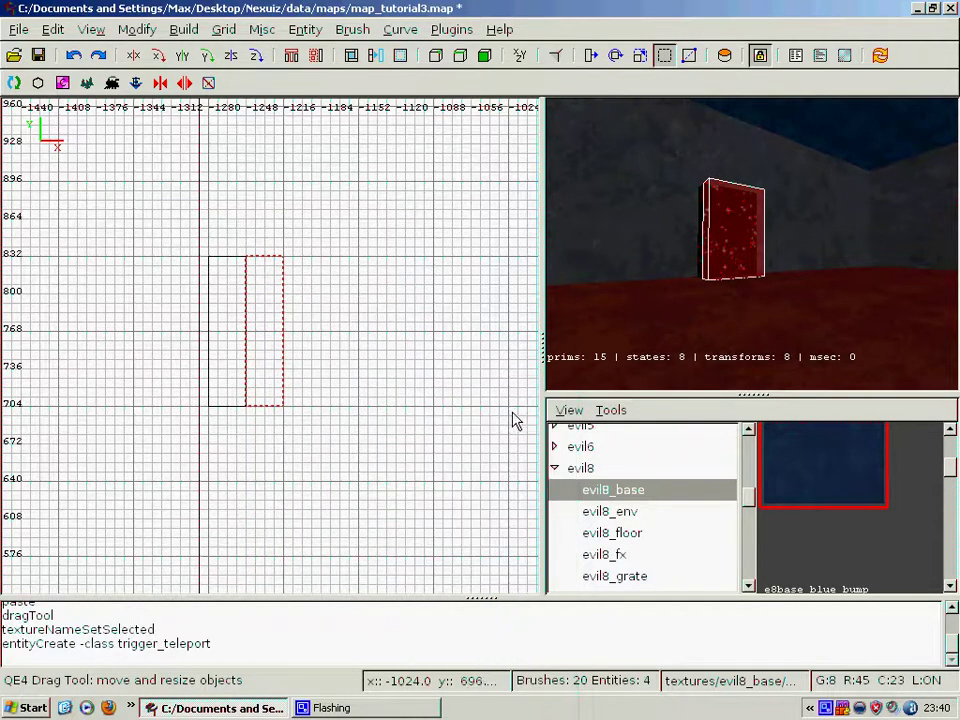
# - Deselect the trigger and create a misc_teleporter_dest entity in the blue-floored room at about X 784, Y 1256
pyautogui.rightClick(805, 305)
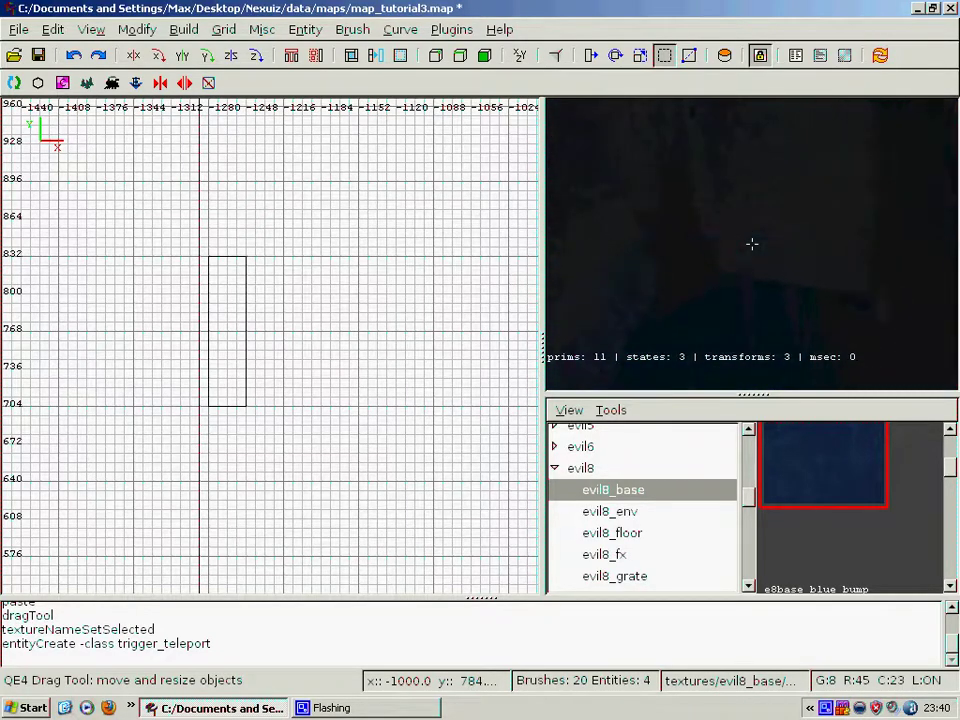
pyautogui.rightClick(752, 244)
pyautogui.scroll(-5, 270, 277)
pyautogui.moveTo(270, 277); pyautogui.dragTo(0, 354, button='right')
pyautogui.moveTo(399, 270); pyautogui.dragTo(219, 266, button='right')
pyautogui.rightClick(313, 234)
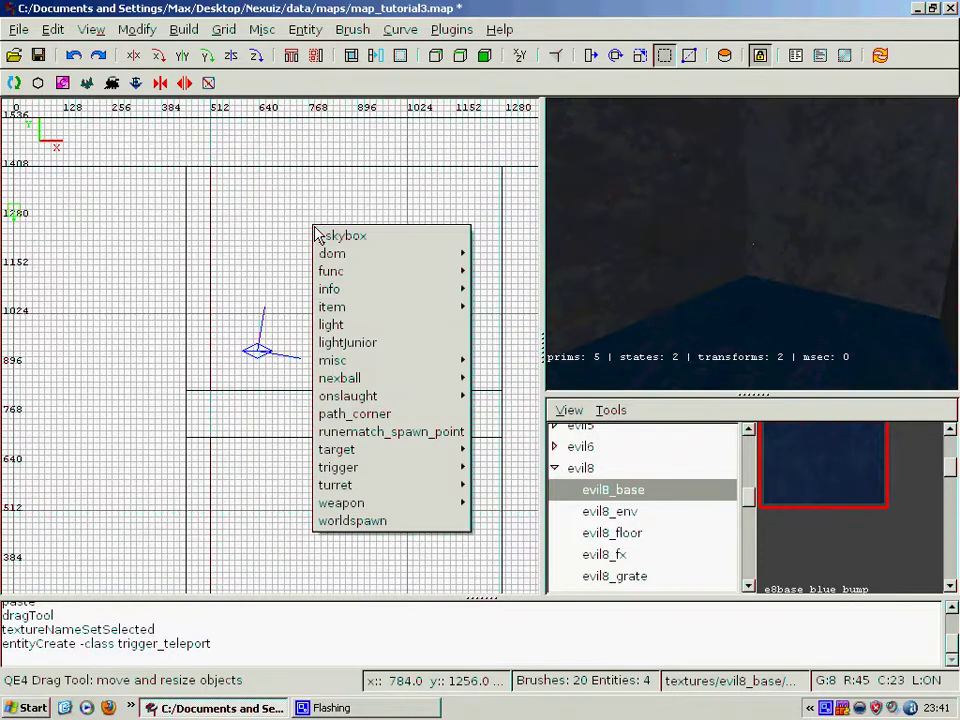
pyautogui.moveTo(410, 467)
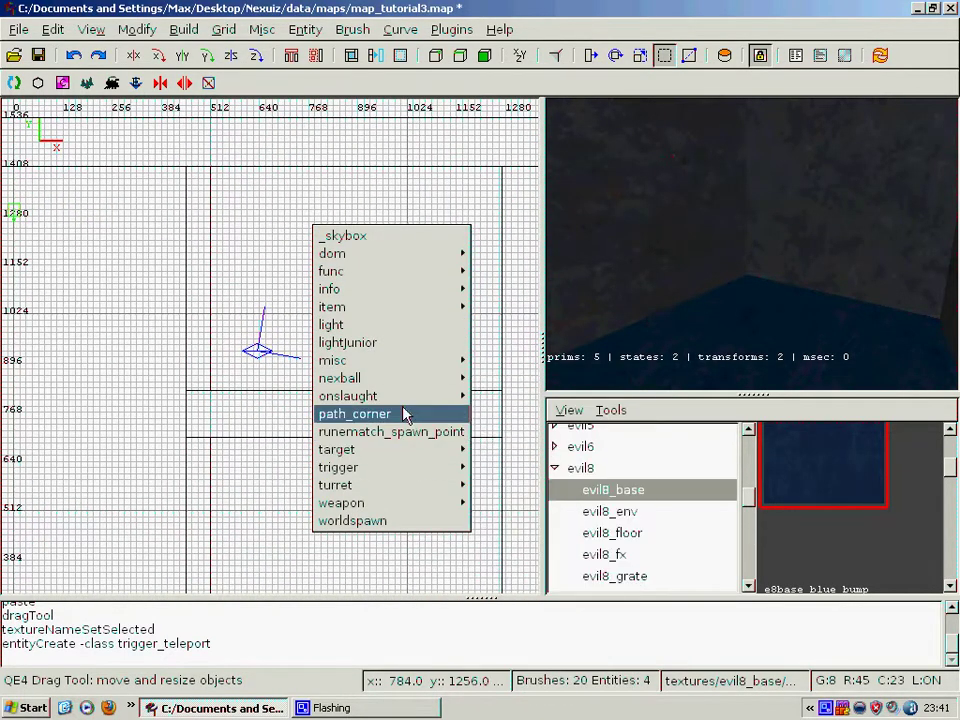
pyautogui.moveTo(403, 361)
pyautogui.click(568, 450)
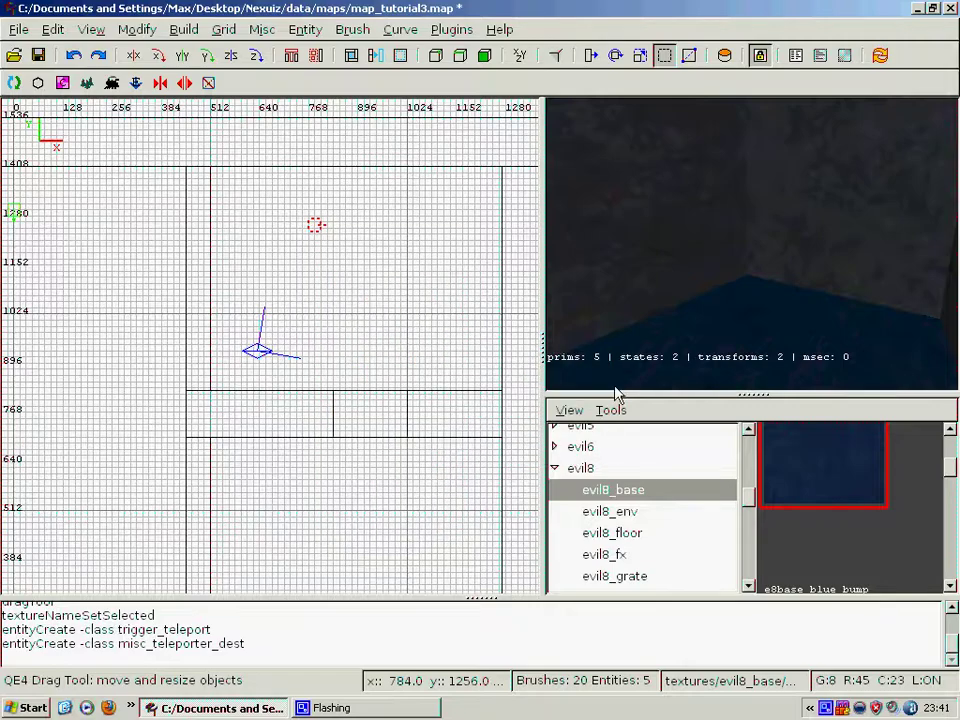
# - Move the teleporter destination down 464 units on the Z axis to just above the floor, then return to the drag tool
pyautogui.rightClick(724, 261)
pyautogui.press('Down')
pyautogui.rightClick(752, 244)
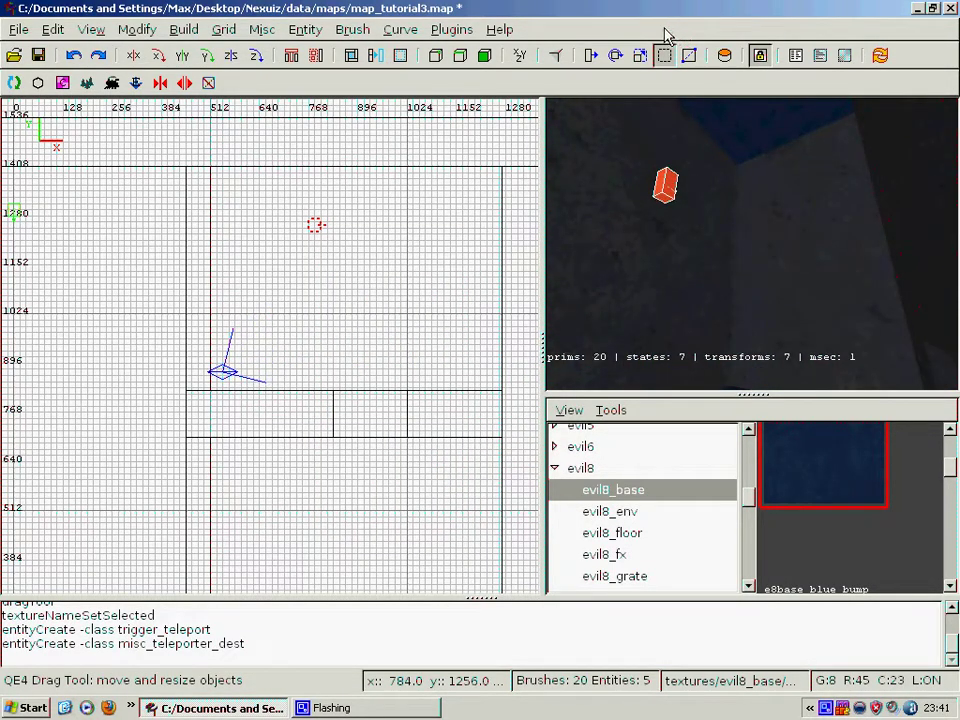
pyautogui.click(591, 55)
pyautogui.moveTo(669, 151); pyautogui.dragTo(660, 356)
pyautogui.rightClick(660, 356)
pyautogui.press('Up')
pyautogui.press('Right')
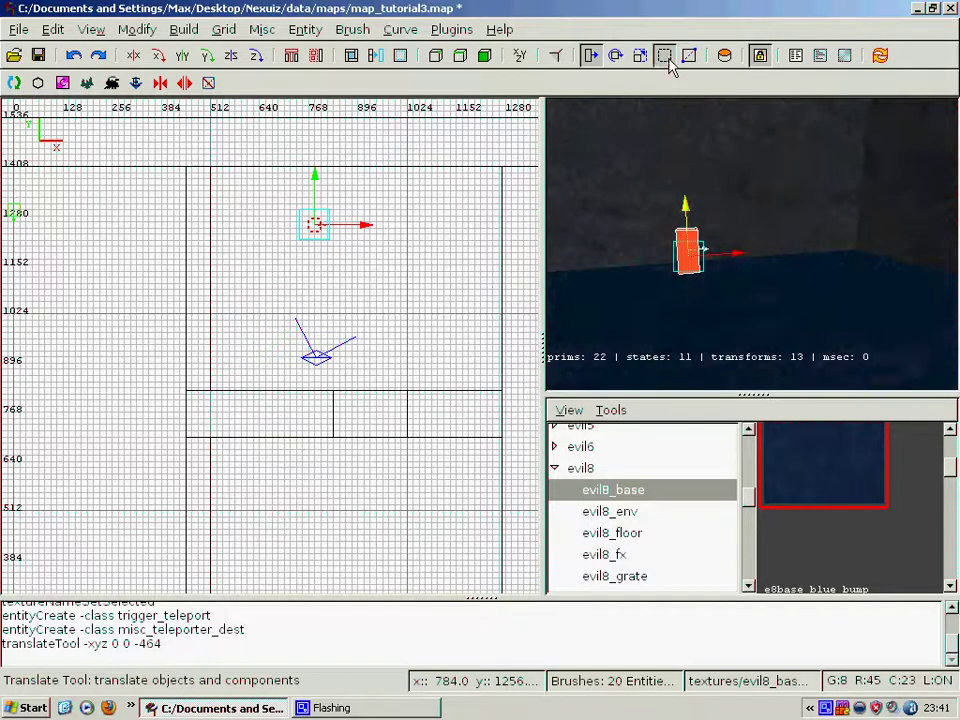
pyautogui.click(666, 60)
# - Rotate the teleporter destination -90 degrees around Z and move it about 128 units along X, in line with the doorway
pyautogui.rightClick(630, 218)
pyautogui.press('Up')
pyautogui.press('Right')
pyautogui.rightClick(630, 218)
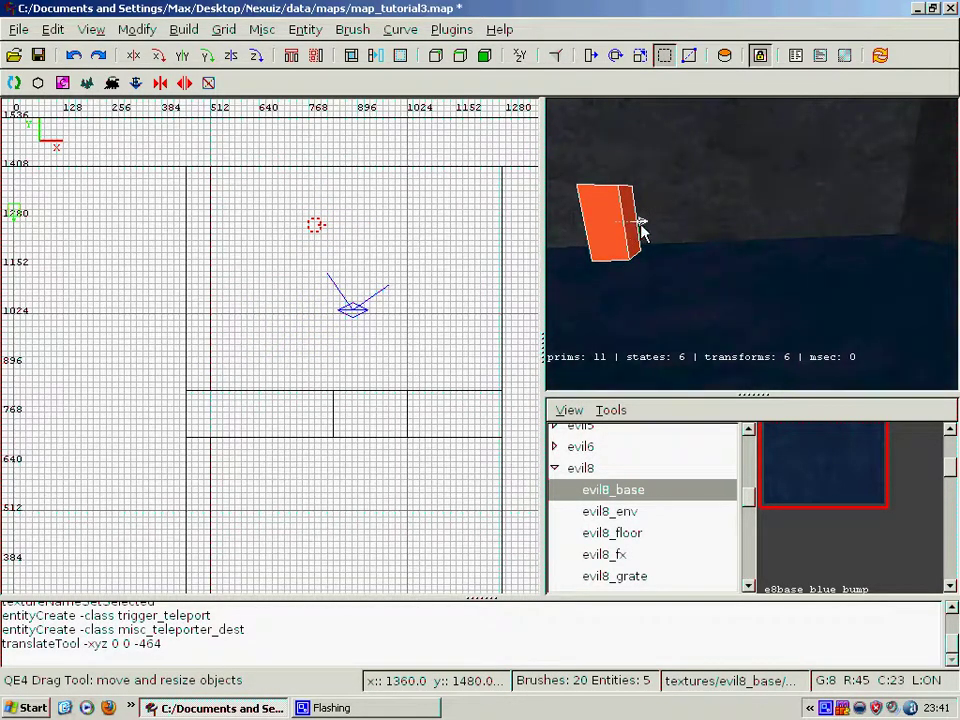
pyautogui.scroll(3, 321, 279)
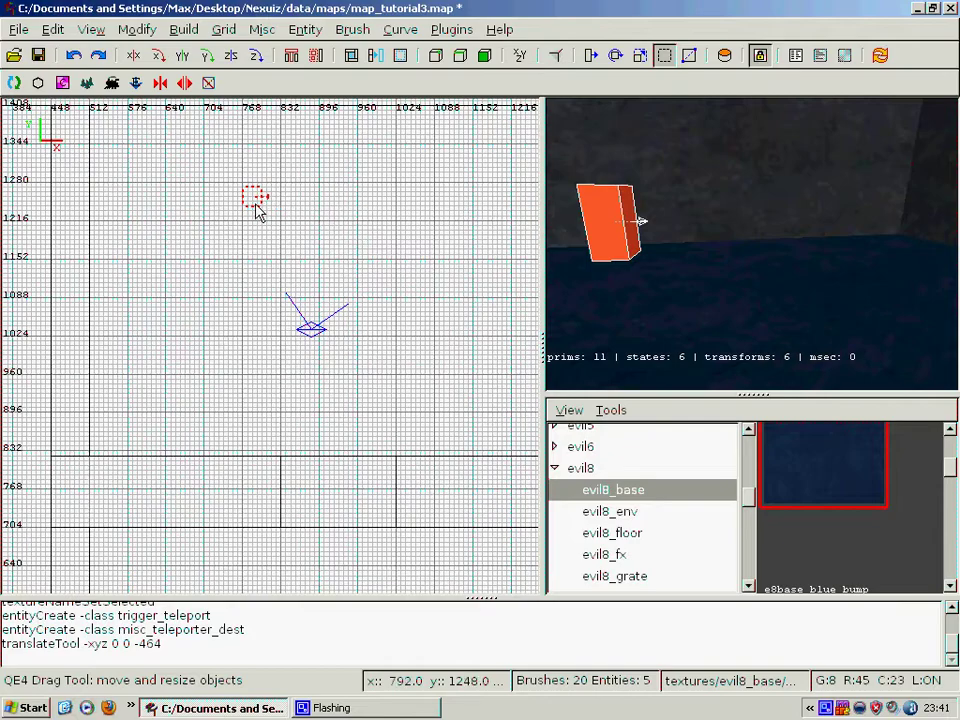
pyautogui.click(256, 55)
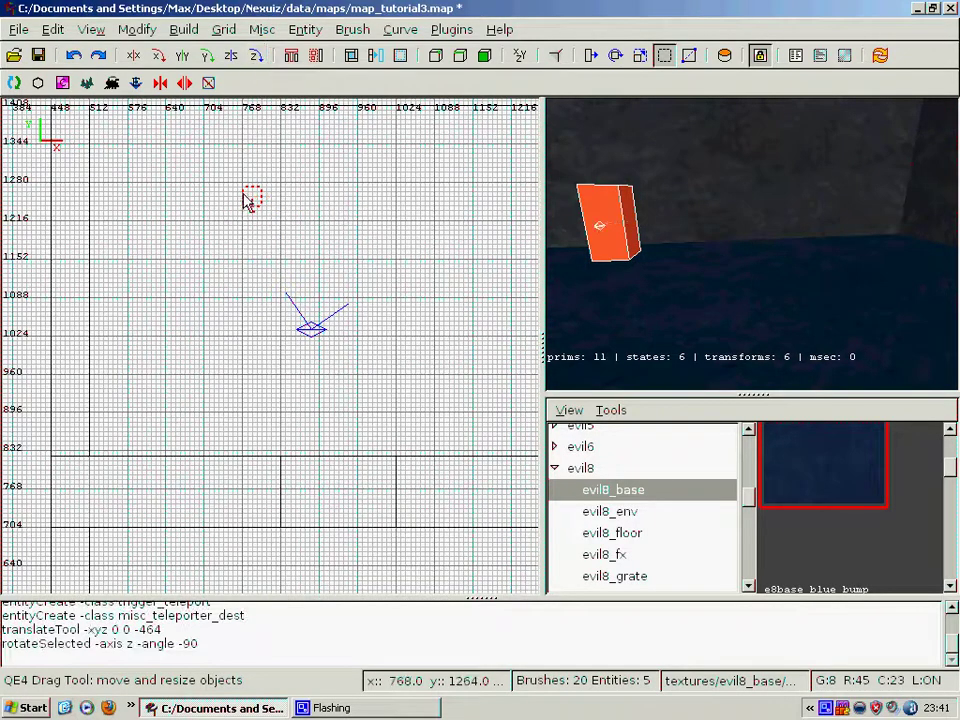
pyautogui.moveTo(252, 201)
pyautogui.mouseDown()
pyautogui.moveTo(304, 224)
pyautogui.moveTo(331, 199)
pyautogui.mouseUp()
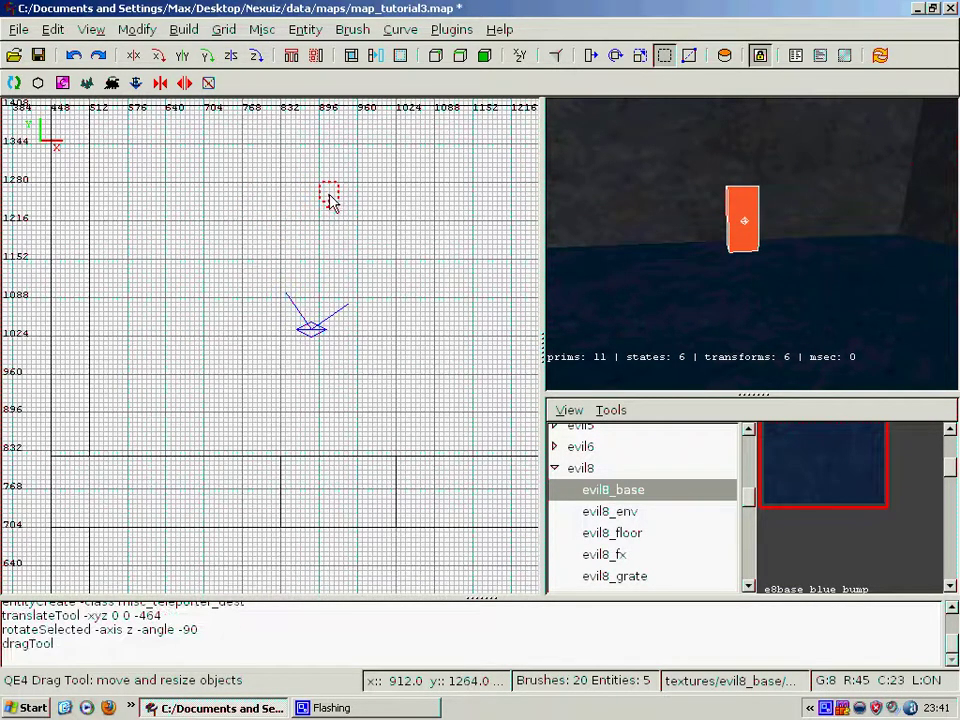
# - Connect the trigger_teleport to the teleporter destination, selecting the trigger first, and clear the selection
pyautogui.rightClick(600, 290)
pyautogui.press('Up')
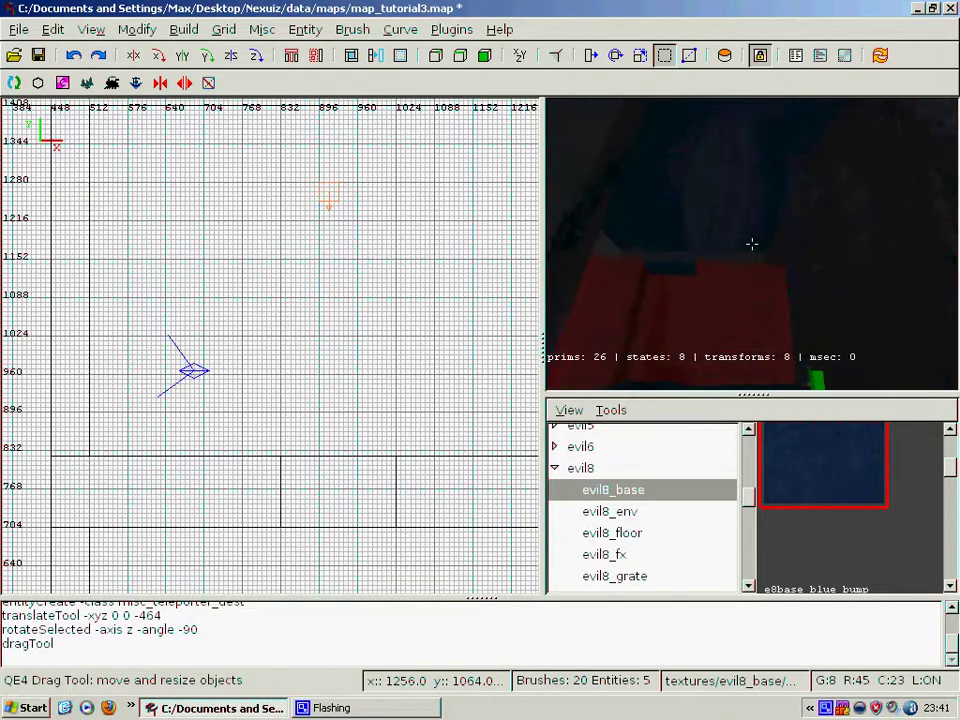
pyautogui.press('Up')
pyautogui.rightClick(752, 244)
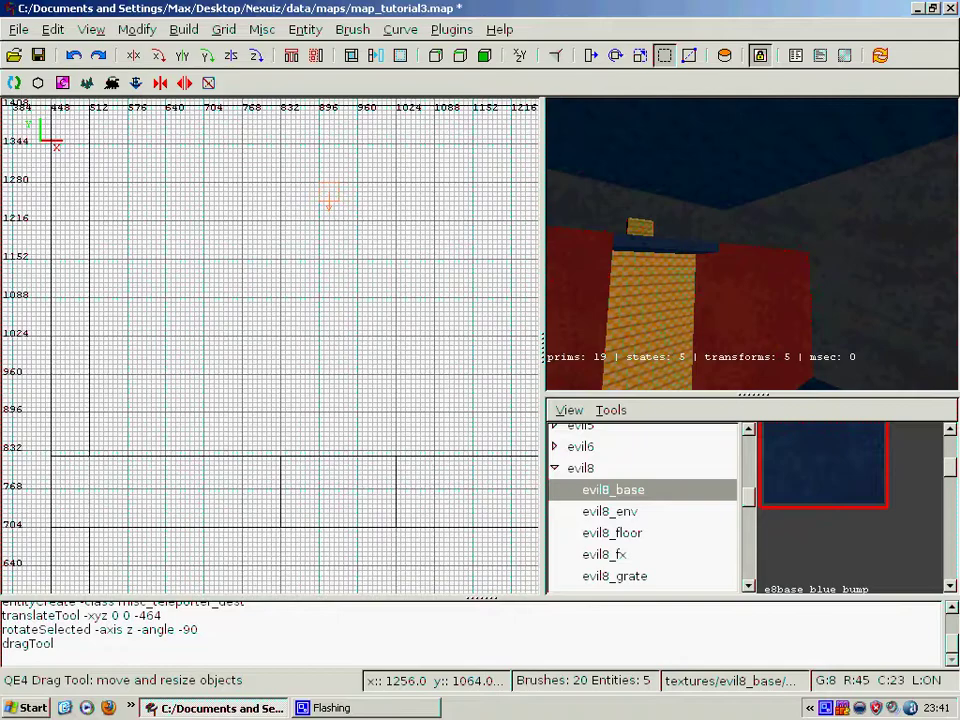
pyautogui.press('Up')
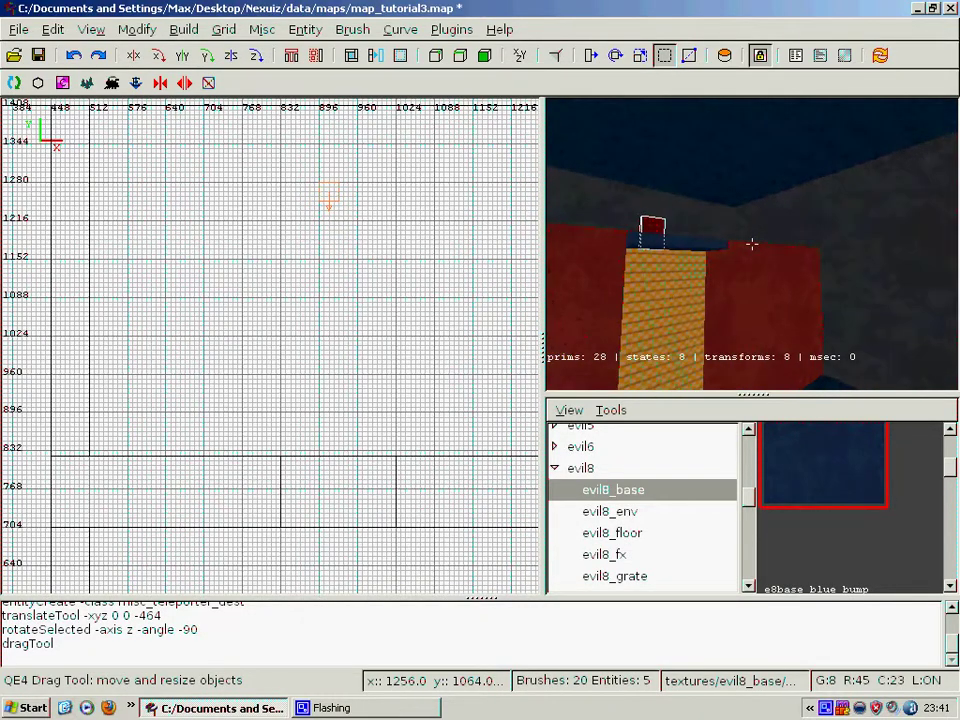
pyautogui.press('Up')
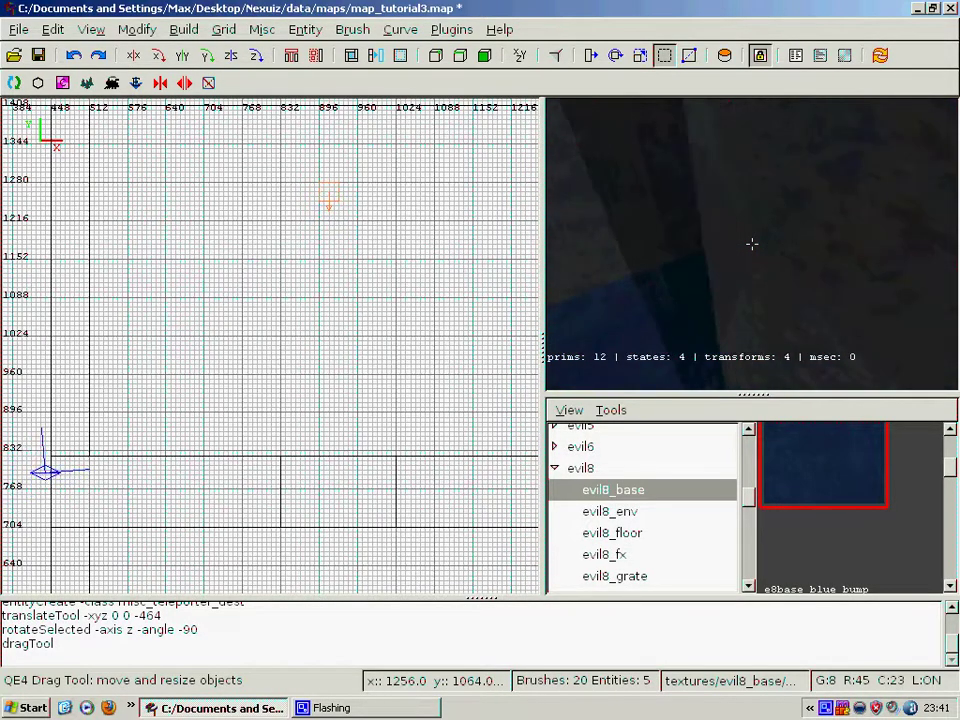
pyautogui.rightClick(752, 244)
pyautogui.keyDown('shift'); pyautogui.click(741, 233); pyautogui.keyUp('shift')
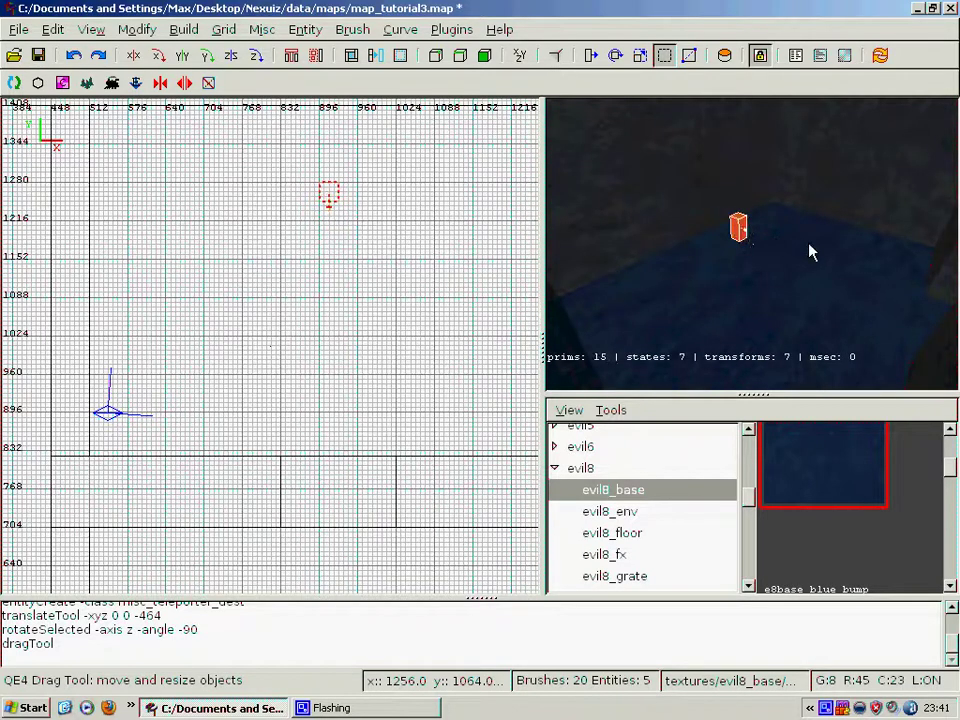
pyautogui.hotkey('ctrl', 'k')
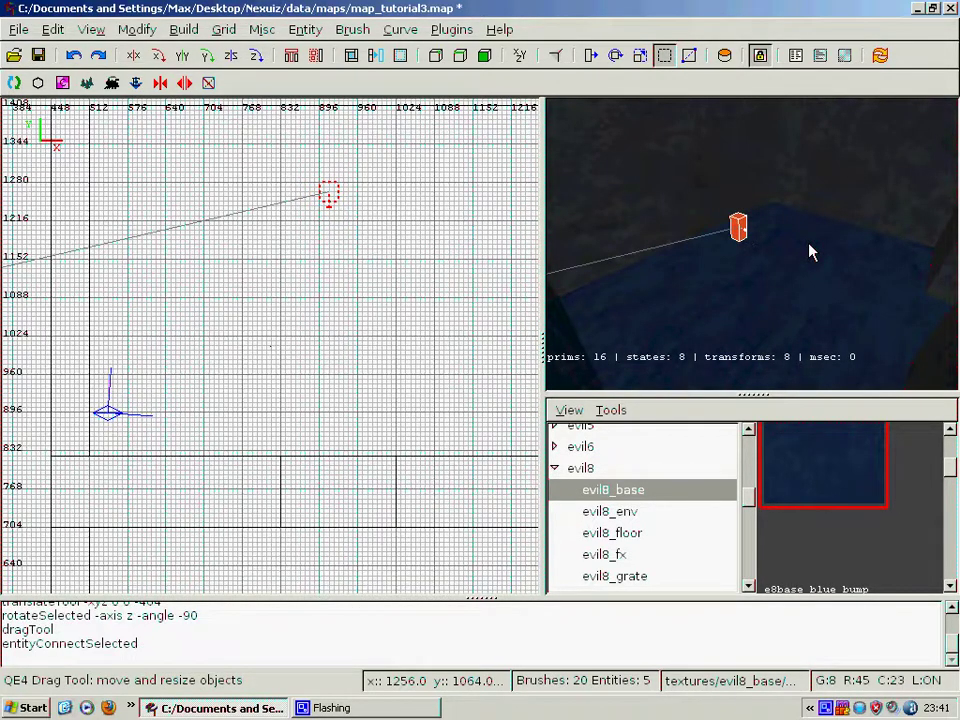
pyautogui.press('Escape')
# - Examine the link line between the teleporter and its destination and the wall with the doorway in the 3D view
pyautogui.rightClick(809, 251)
pyautogui.press('Down')
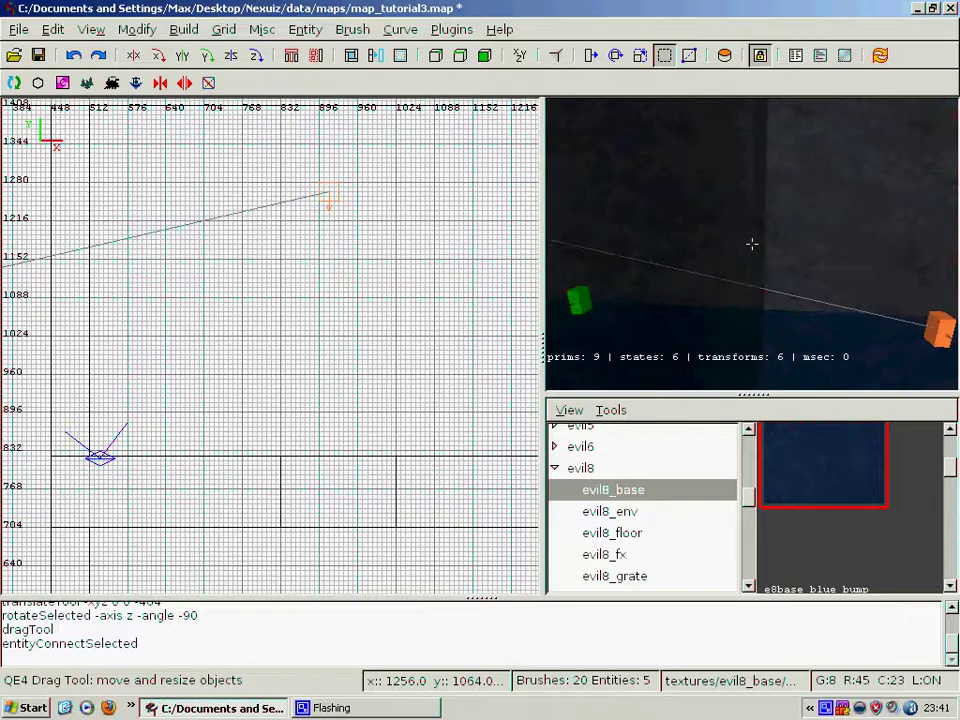
pyautogui.press('Up')
pyautogui.press('Up')
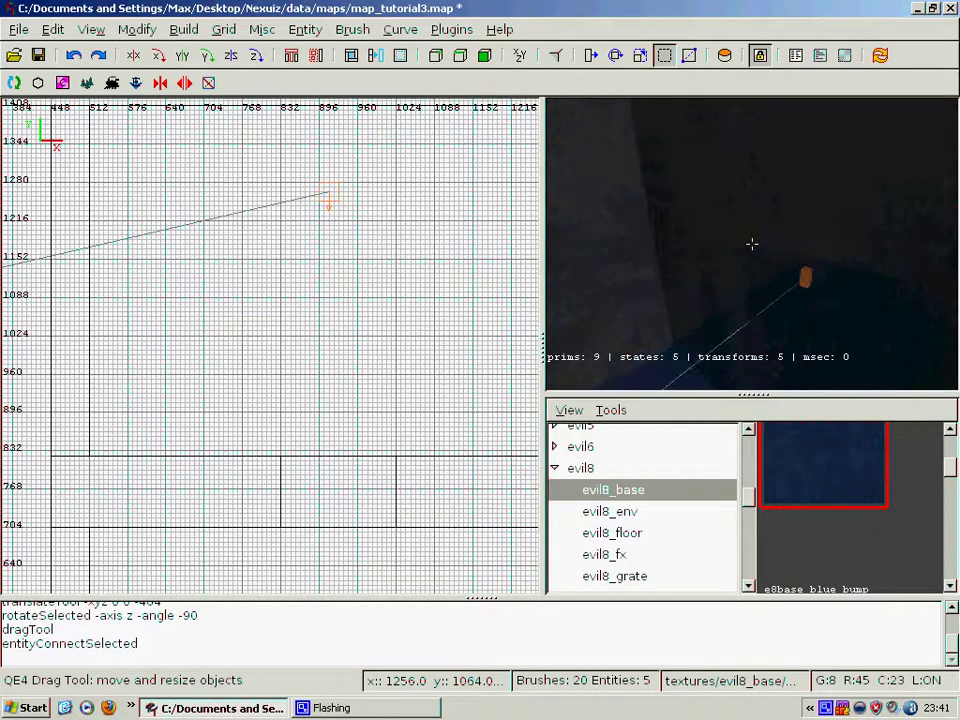
pyautogui.press('Up')
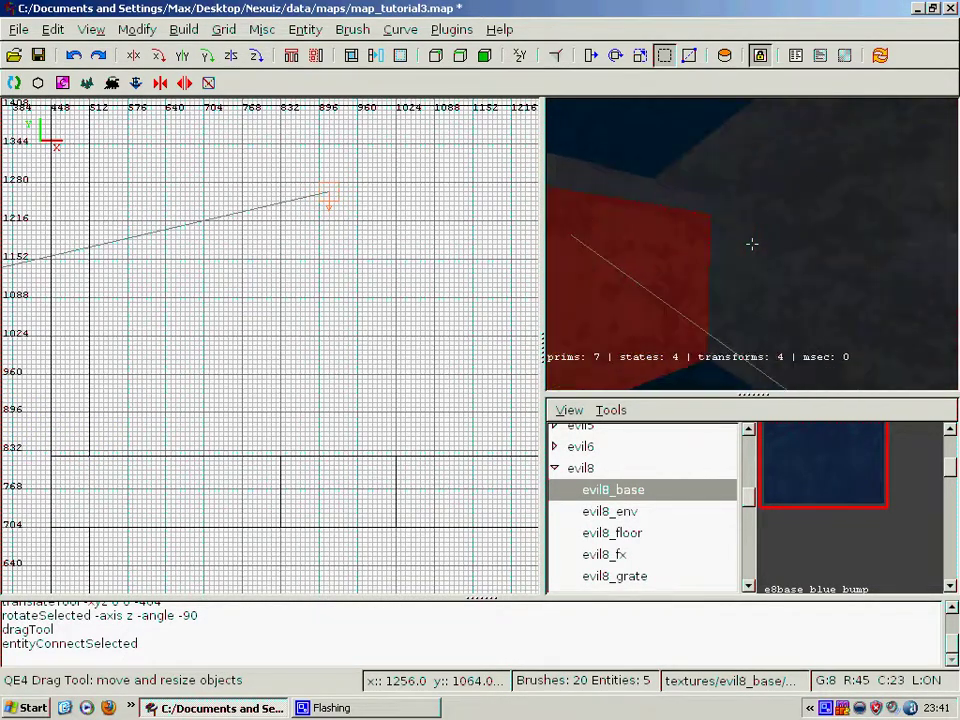
pyautogui.press('Up')
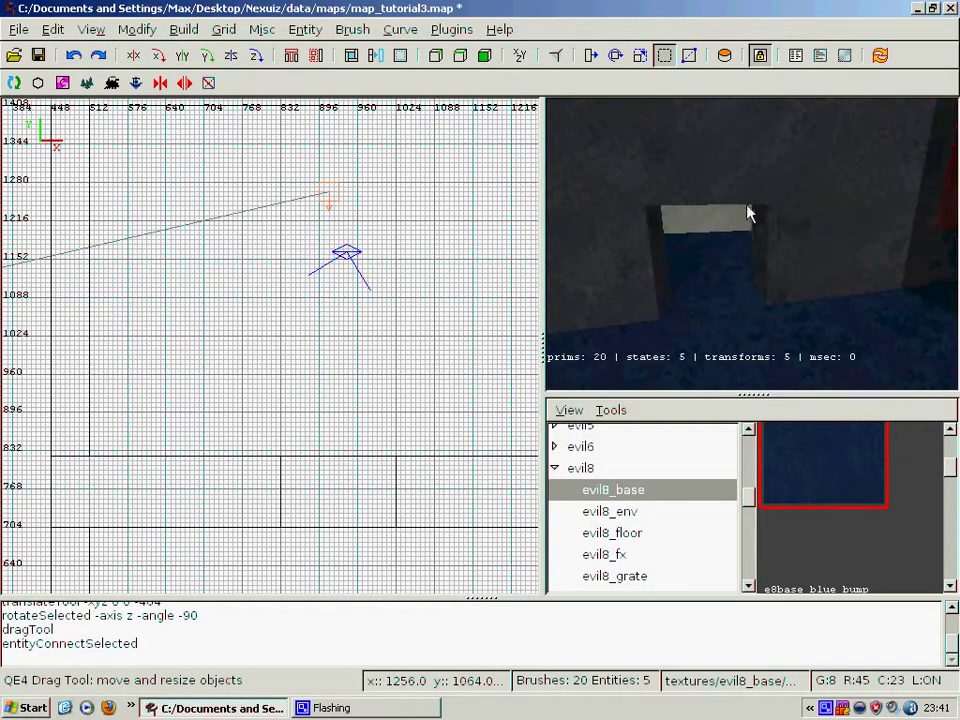
pyautogui.press('Down')
pyautogui.rightClick(752, 244)
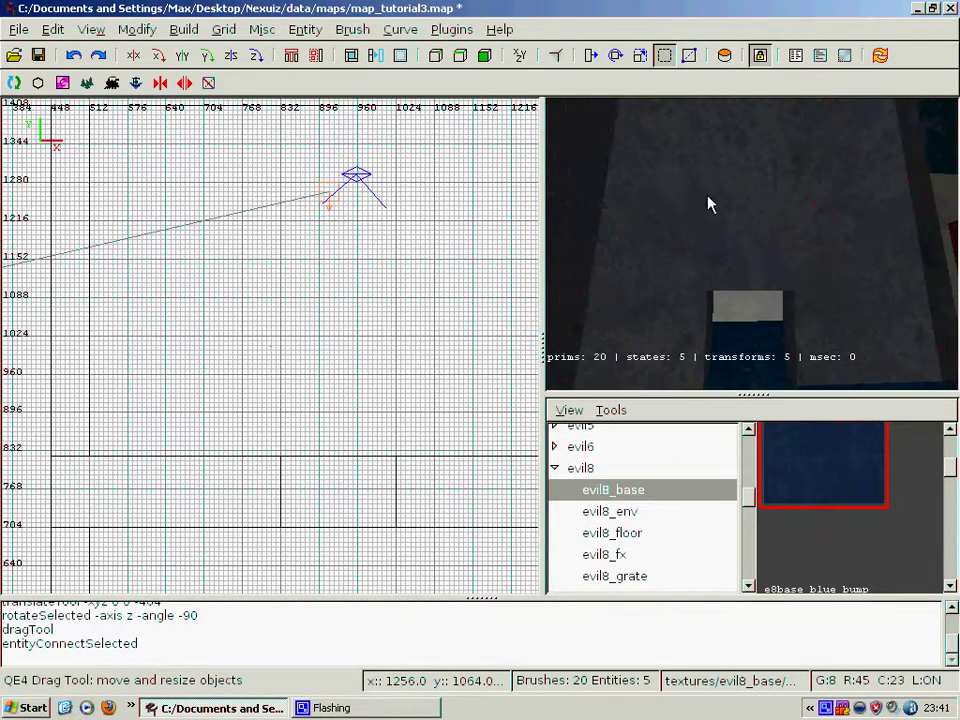
# - Duplicate the wall brush above the doorway and thin the copy to about 32 units in the middle of the wall's thickness
pyautogui.keyDown('shift'); pyautogui.click(698, 212); pyautogui.keyUp('shift')
pyautogui.press('Escape')
pyautogui.keyDown('shift'); pyautogui.click(717, 221); pyautogui.keyUp('shift')
pyautogui.scroll(-3, 343, 306)
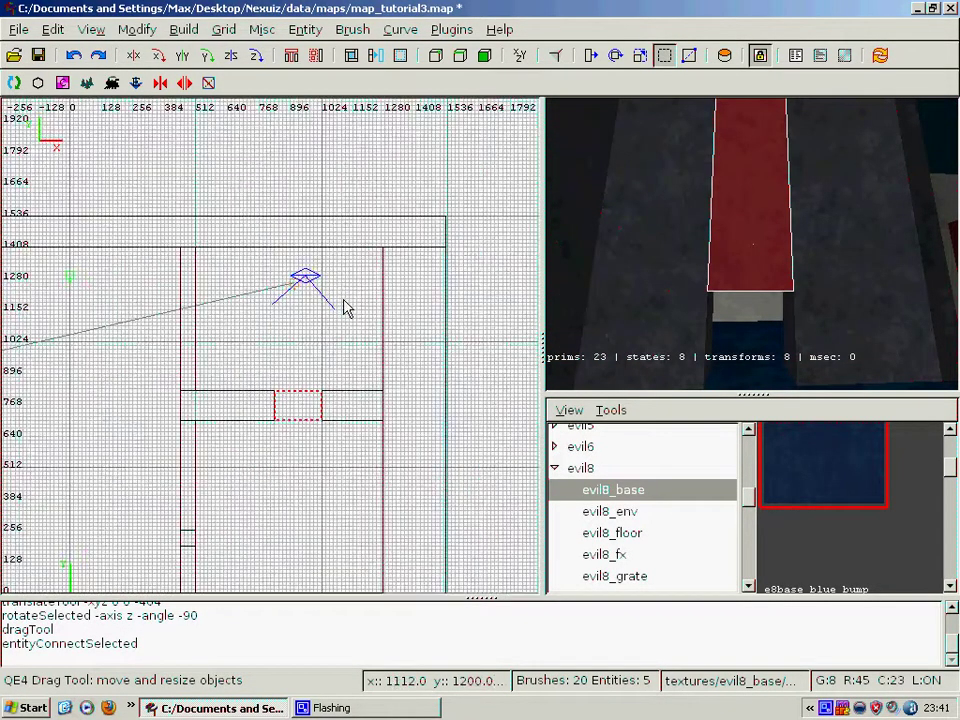
pyautogui.scroll(5, 345, 315)
pyautogui.hotkey('ctrl', 'v')
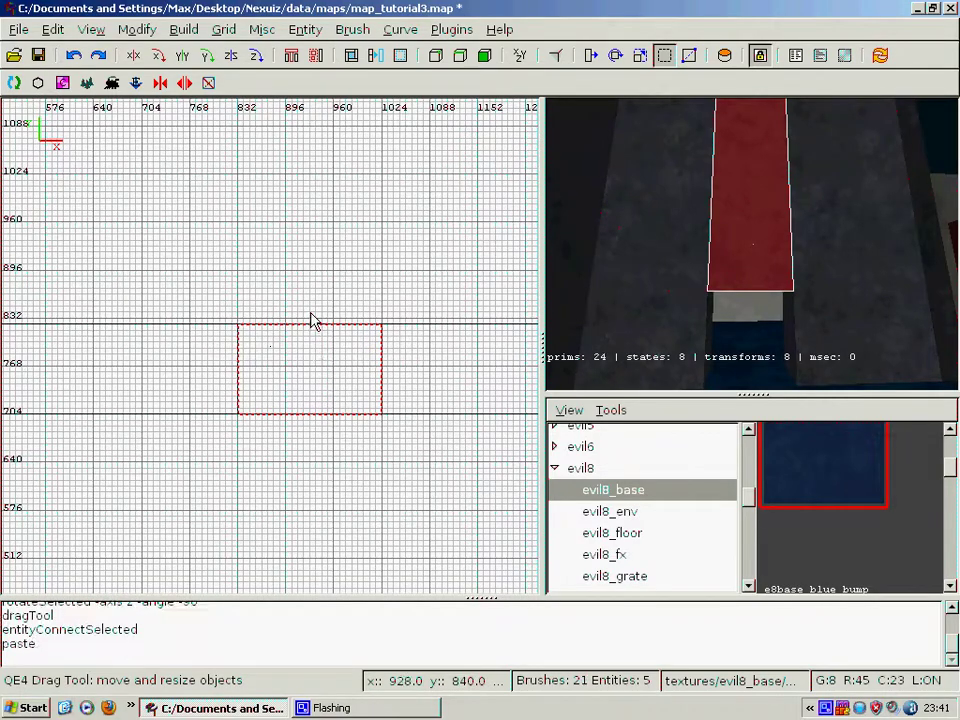
pyautogui.moveTo(308, 314); pyautogui.dragTo(306, 344)
pyautogui.moveTo(309, 458); pyautogui.dragTo(308, 435)
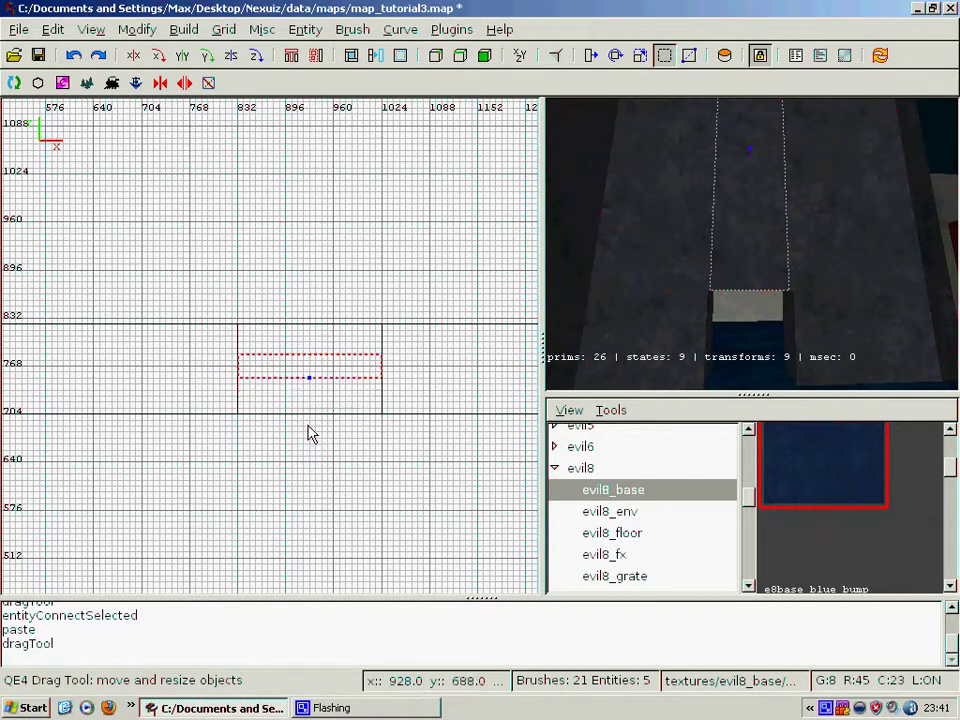
# - Resize the thin brush vertically in the front view to fill the doorway and apply the e8base blue bump texture
pyautogui.click(519, 55)
pyautogui.scroll(-3, 267, 416)
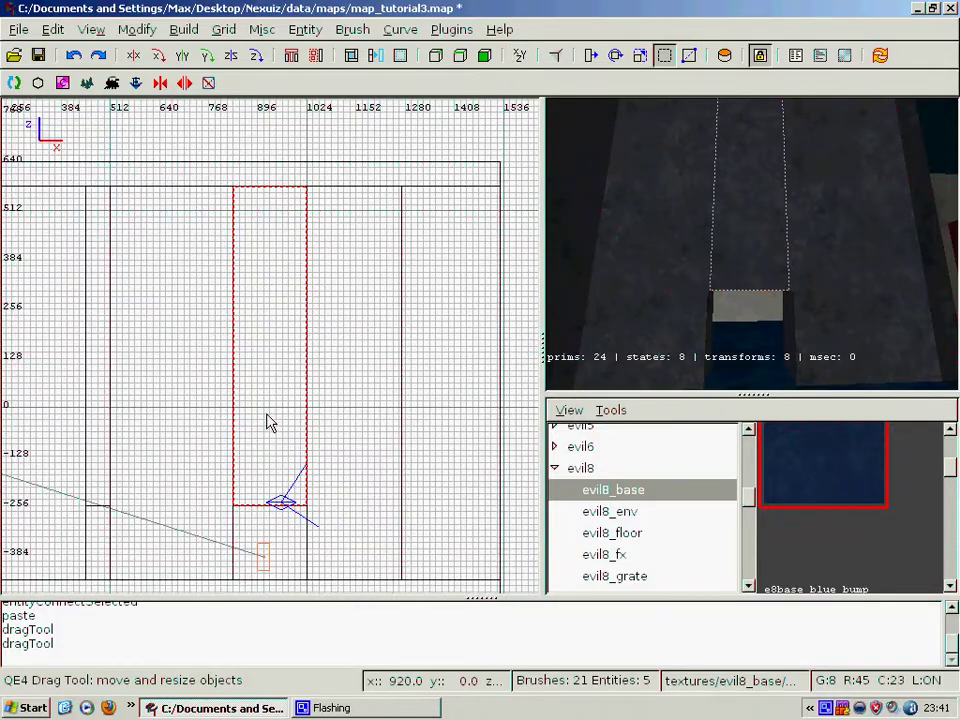
pyautogui.moveTo(267, 422); pyautogui.dragTo(270, 300, button='right')
pyautogui.moveTo(270, 300); pyautogui.dragTo(270, 375)
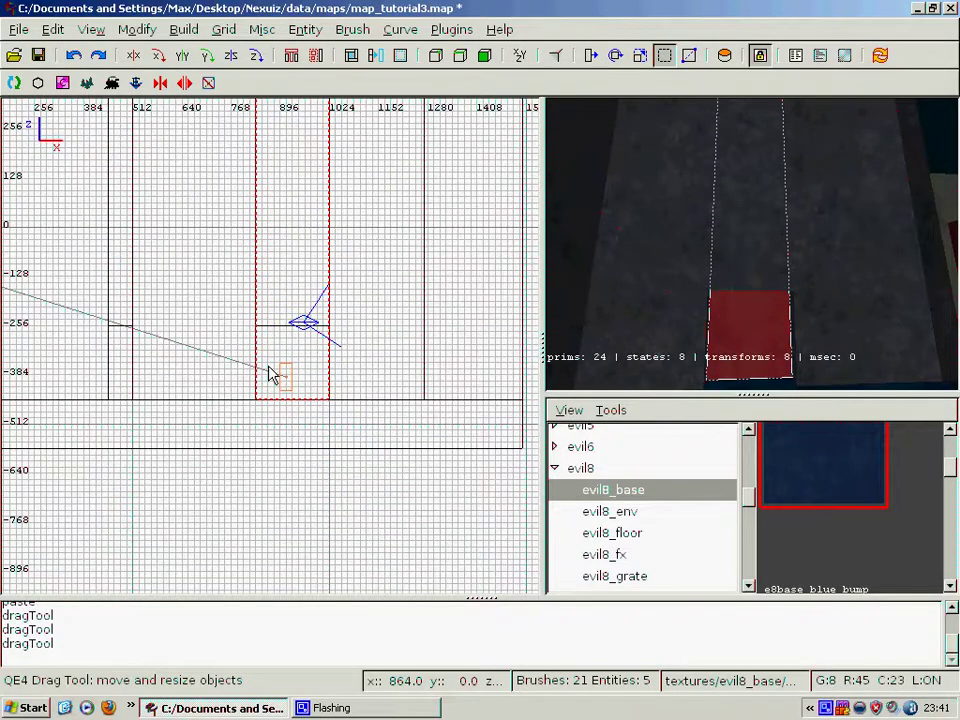
pyautogui.moveTo(270, 375); pyautogui.dragTo(283, 214, button='right')
pyautogui.moveTo(294, 144); pyautogui.dragTo(306, 375)
pyautogui.click(785, 434)
pyautogui.rightClick(731, 277)
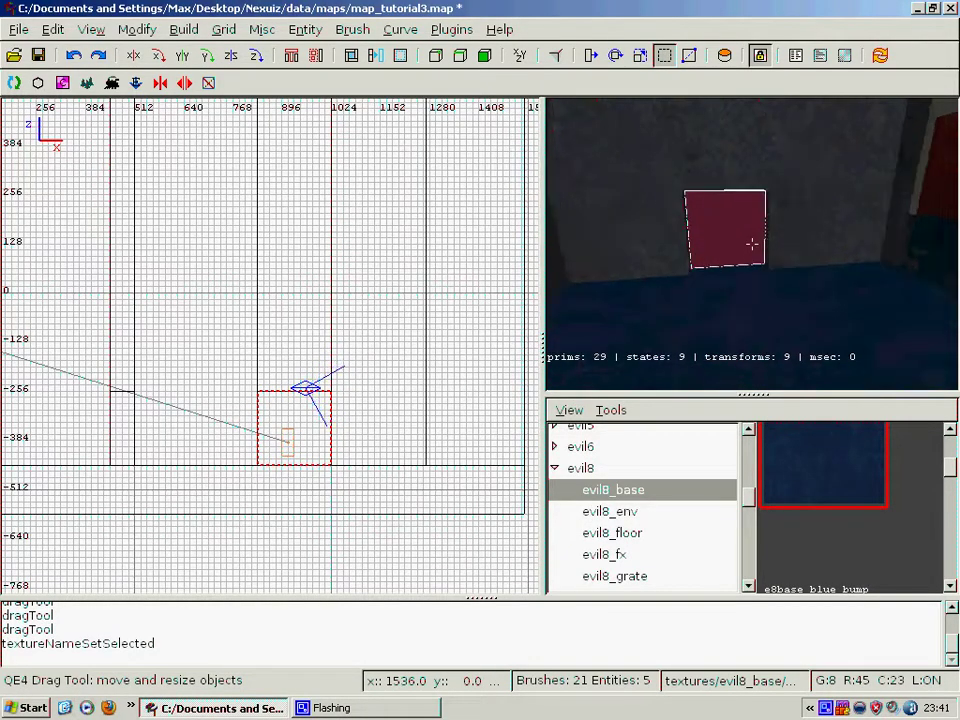
# - Convert the thin door brush in the doorway into a func_door entity in the top view
pyautogui.press('Up')
pyautogui.hotkey('ctrl', 'Tab')
pyautogui.hotkey('ctrl', 'Tab')
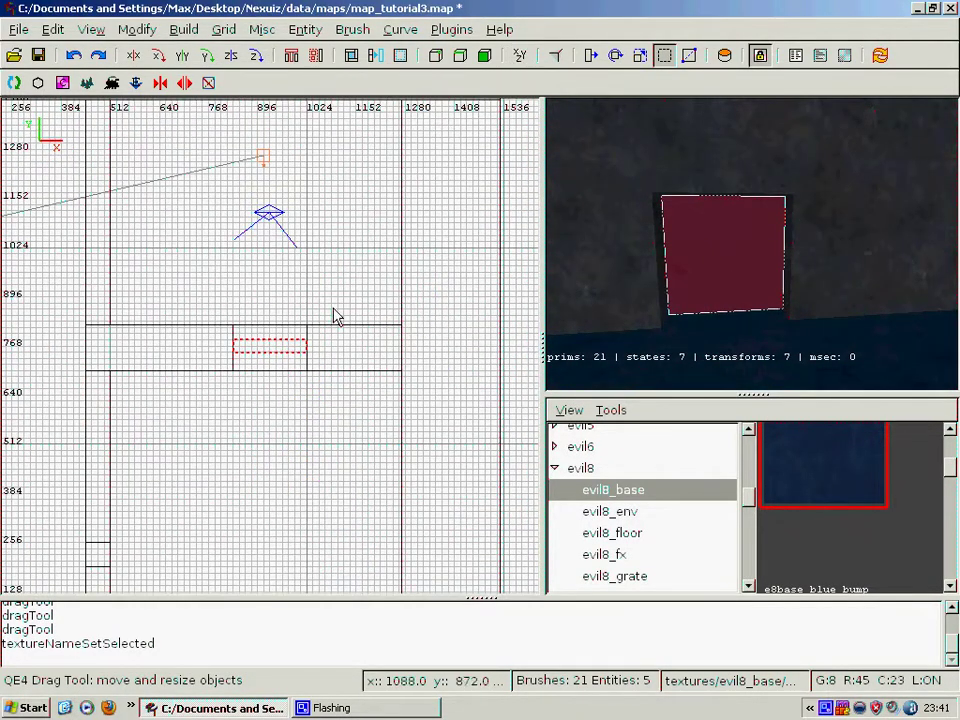
pyautogui.scroll(4, 305, 352)
pyautogui.rightClick(257, 343)
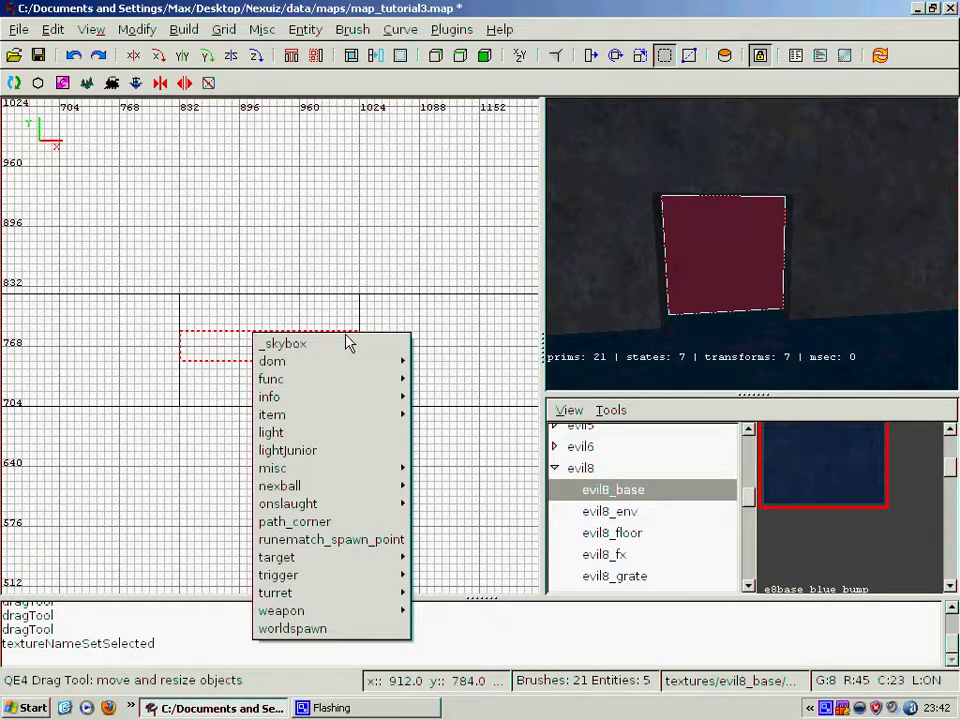
pyautogui.moveTo(349, 380)
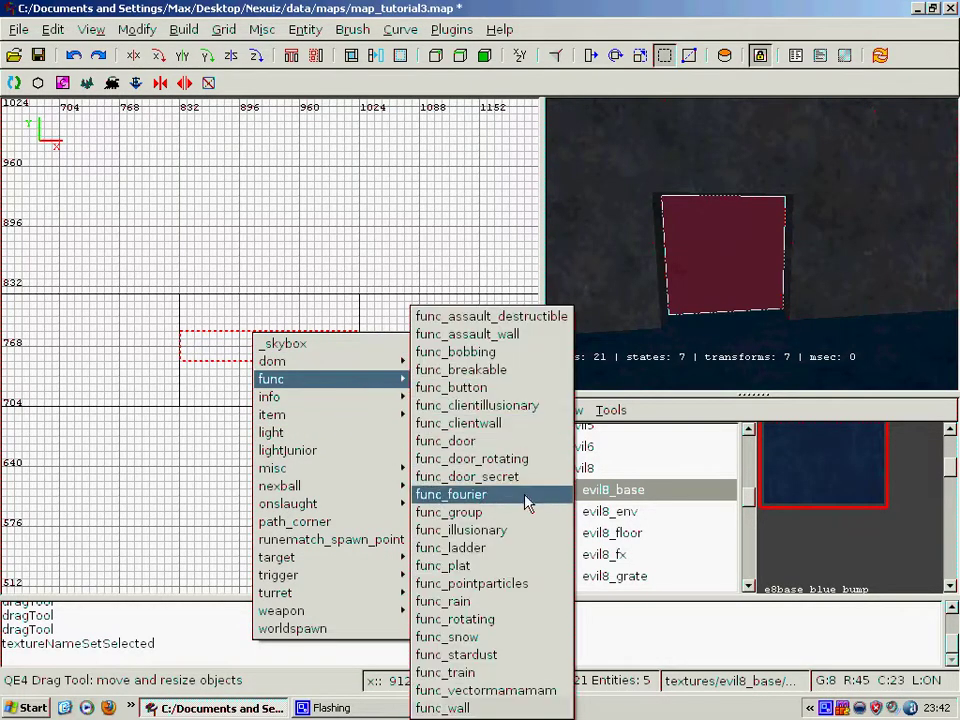
pyautogui.press('Escape')
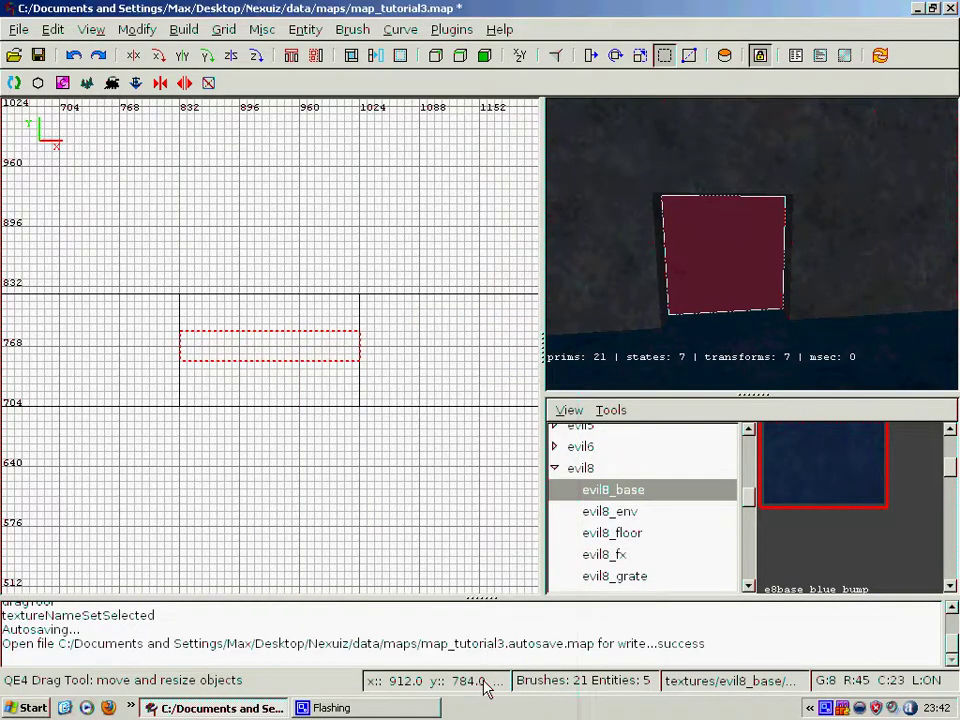
pyautogui.rightClick(253, 350)
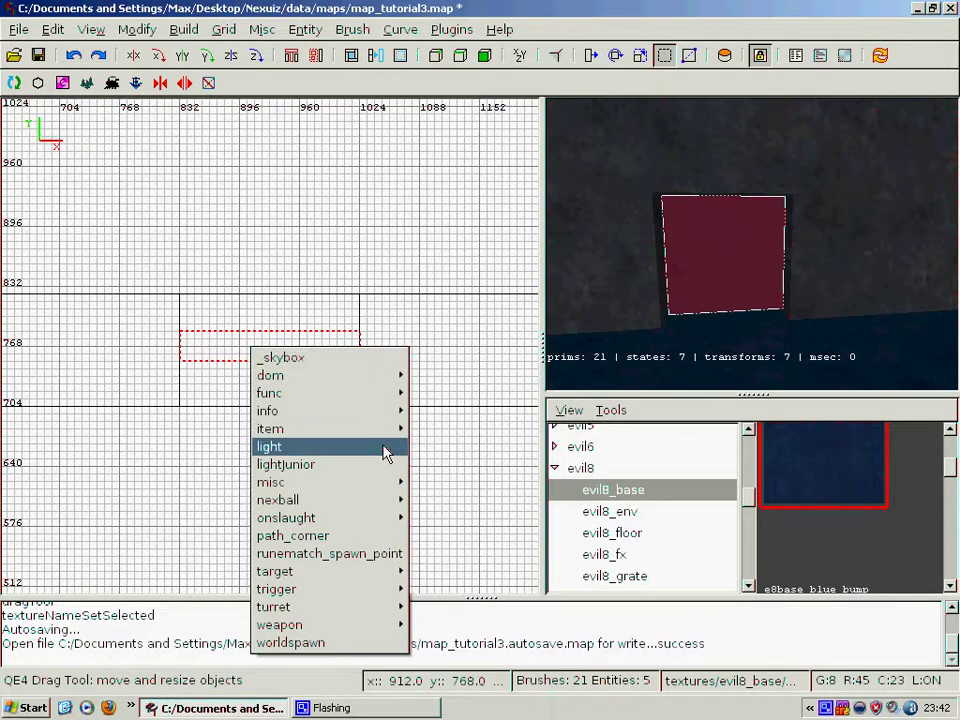
pyautogui.moveTo(378, 393)
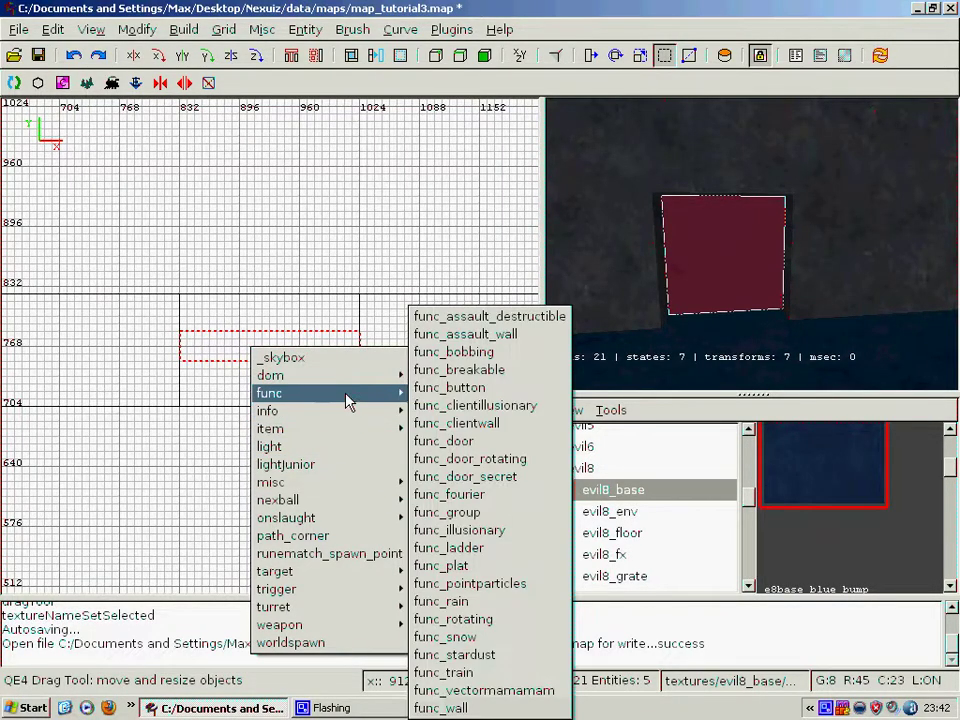
pyautogui.click(444, 441)
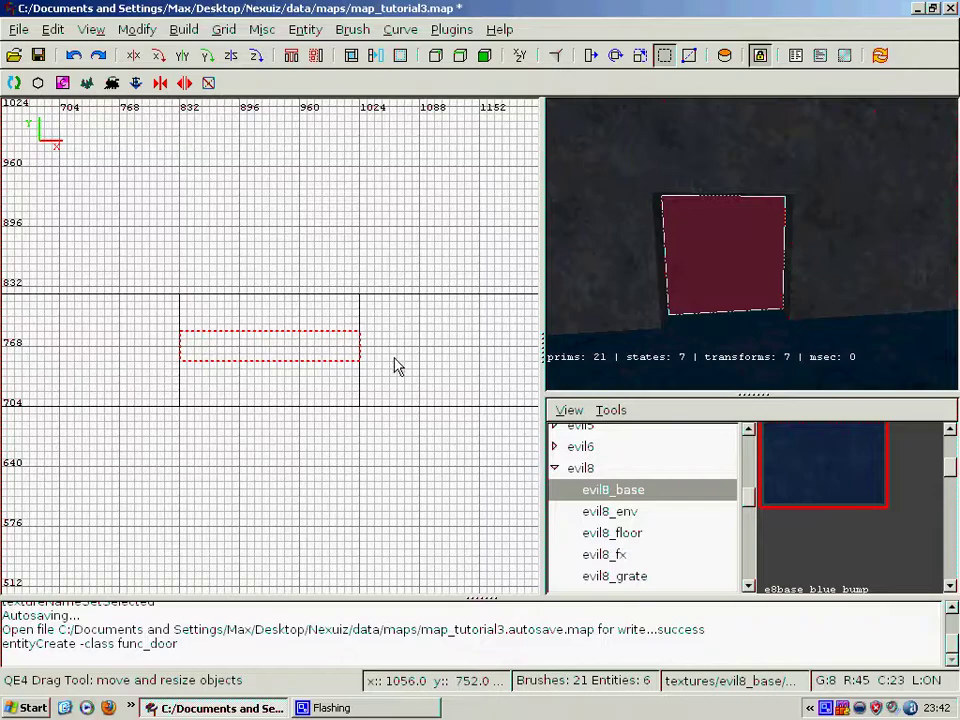
# - Open the func_door's entity properties and set its opening direction to up
pyautogui.press('n')
pyautogui.click(287, 271)
pyautogui.scroll(1, 290, 271)
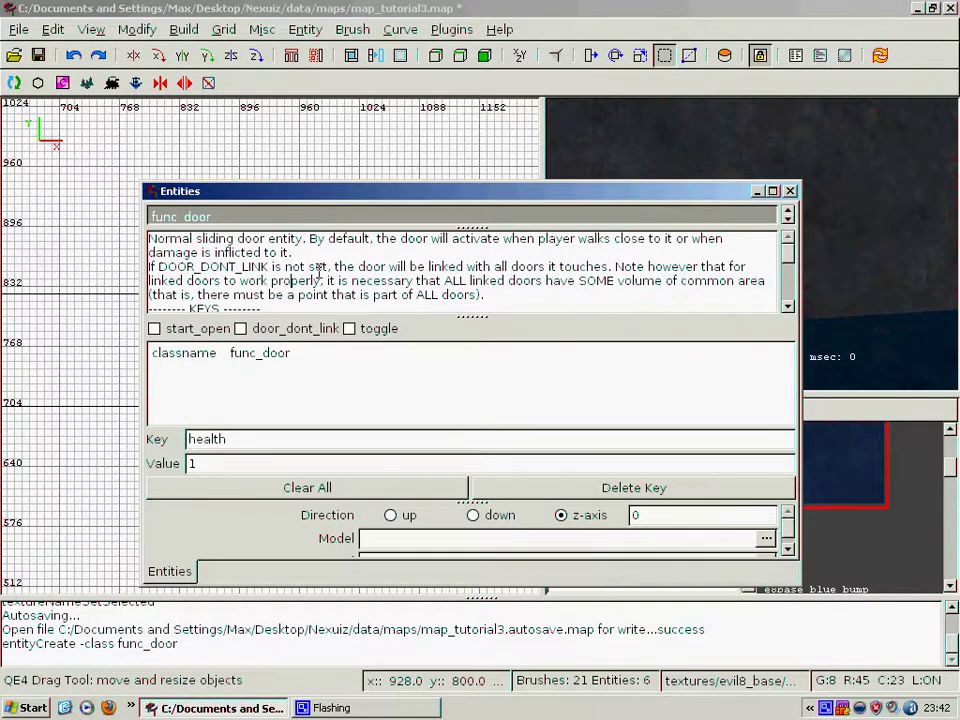
pyautogui.scroll(-2, 308, 245)
pyautogui.scroll(2, 305, 258)
pyautogui.scroll(-2, 302, 268)
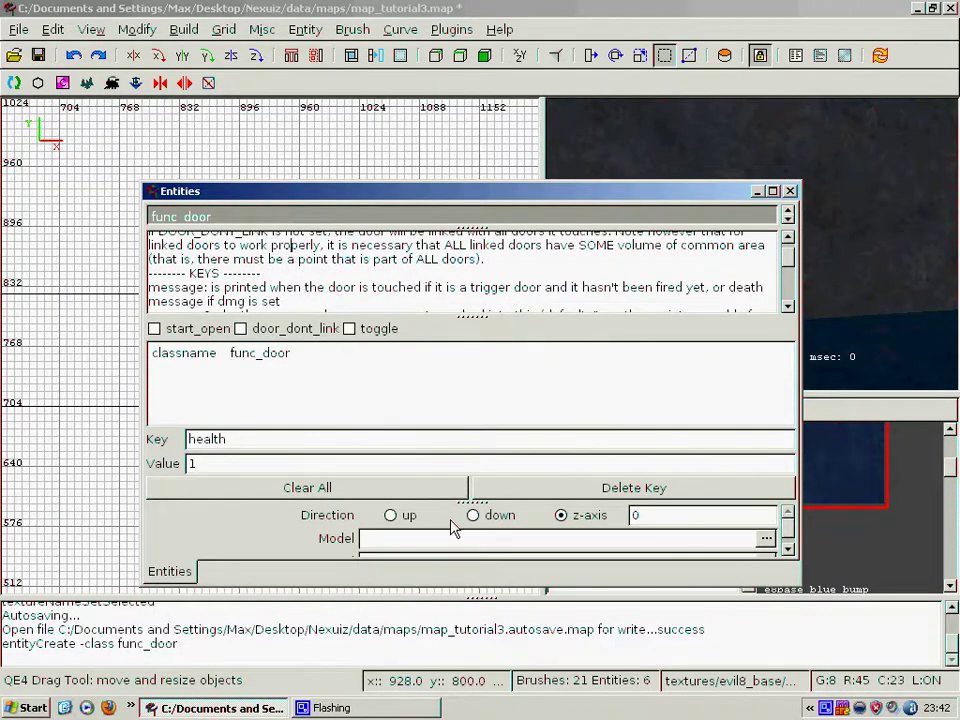
pyautogui.click(391, 515)
# - Read the func_door descriptions of the angle, targetname, health, speed and wait keys, and close the entity properties
pyautogui.moveTo(638, 181); pyautogui.dragTo(591, 176)
pyautogui.click(590, 174)
pyautogui.click(589, 186)
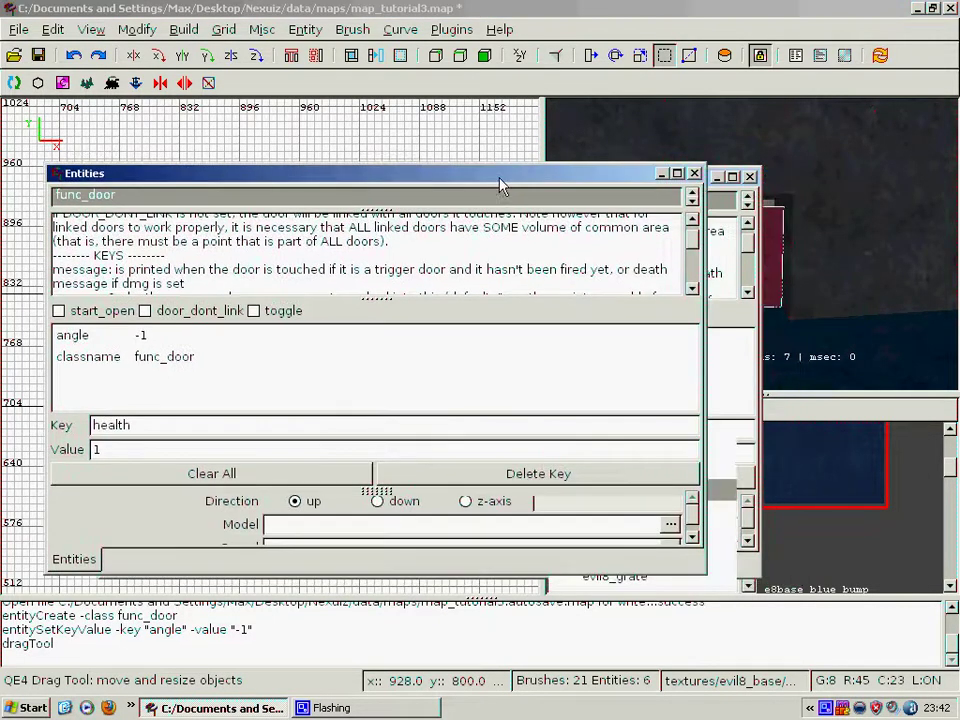
pyautogui.moveTo(500, 185); pyautogui.dragTo(660, 168)
pyautogui.scroll(-4, 320, 222)
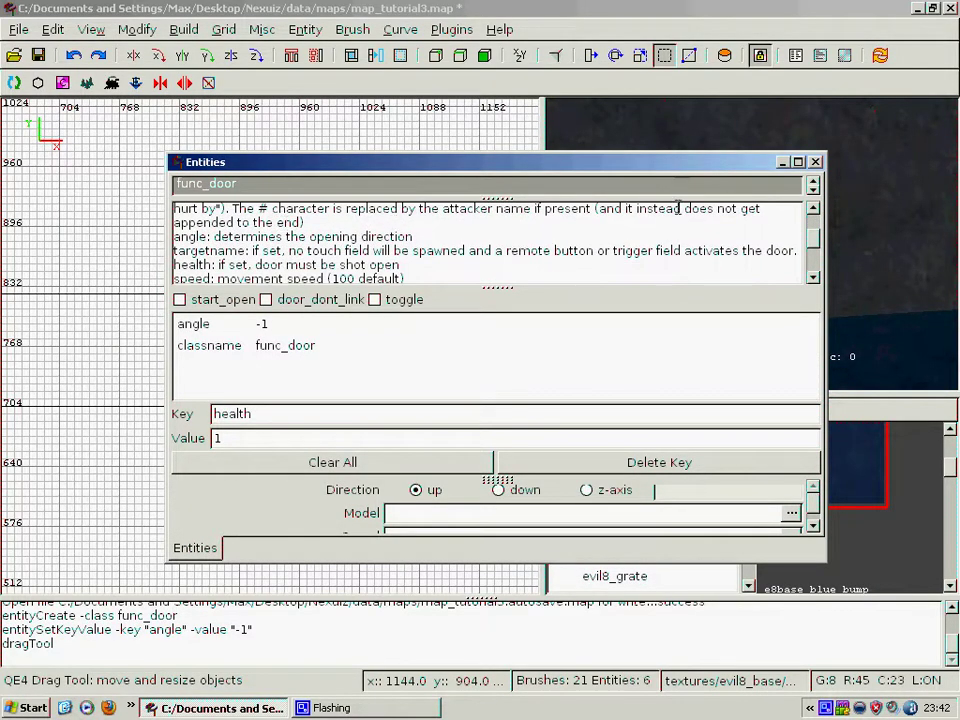
pyautogui.scroll(-1, 415, 264)
pyautogui.moveTo(201, 247)
pyautogui.mouseDown()
pyautogui.moveTo(365, 247)
pyautogui.moveTo(218, 261)
pyautogui.mouseUp()
pyautogui.click(384, 246)
pyautogui.click(271, 261)
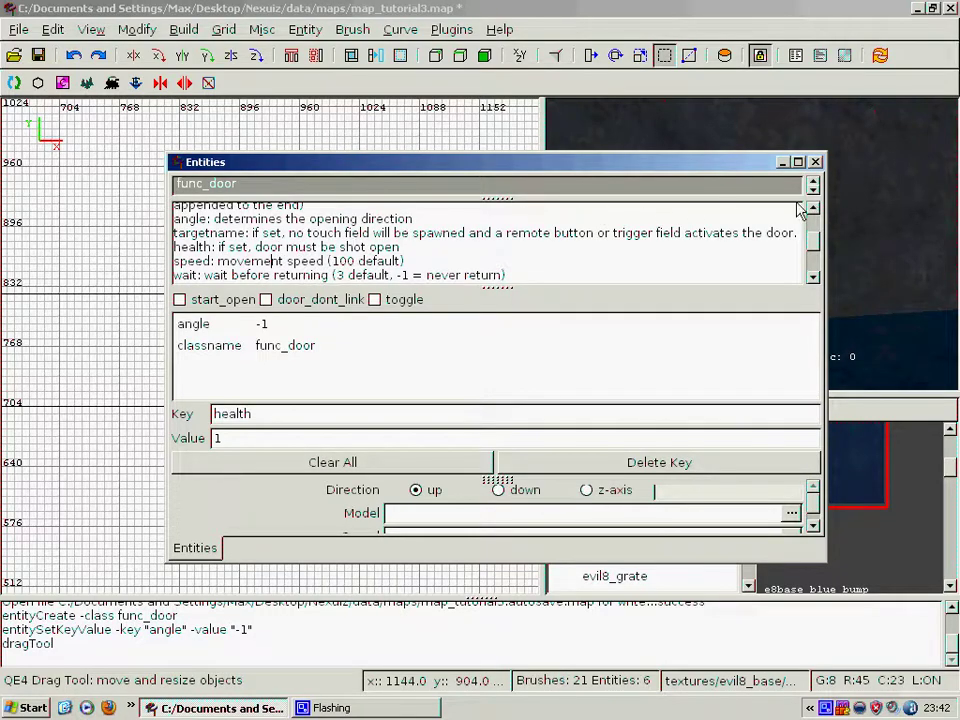
pyautogui.click(816, 162)
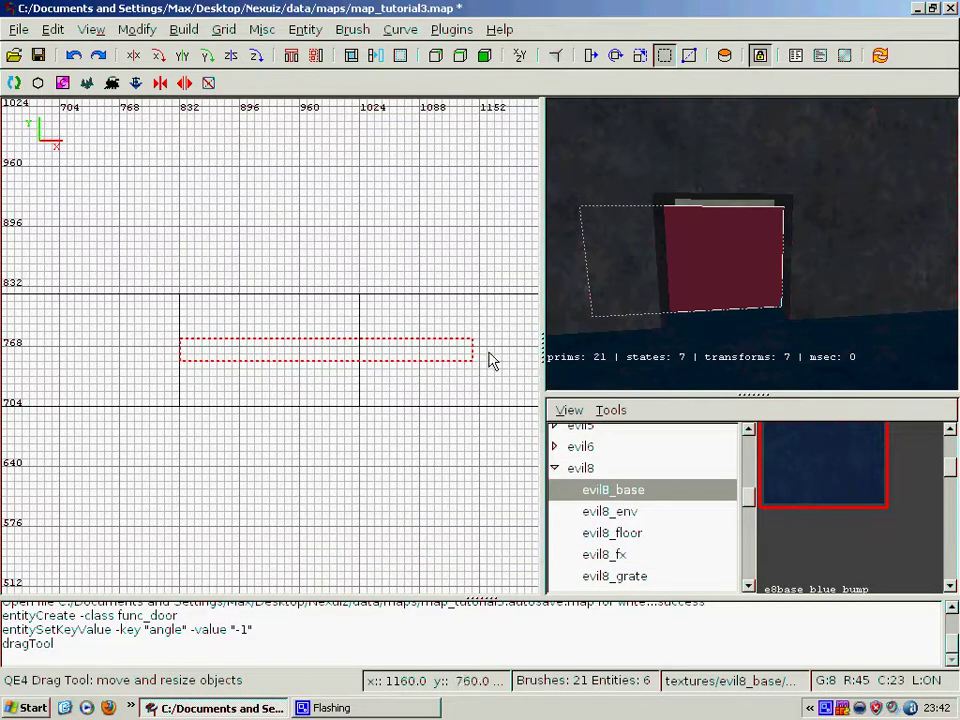
# - Resize the door brush back to the doorway's width and raise its upper edge to close the gap above it
pyautogui.moveTo(491, 358); pyautogui.dragTo(373, 356)
pyautogui.scroll(-5, 336, 328)
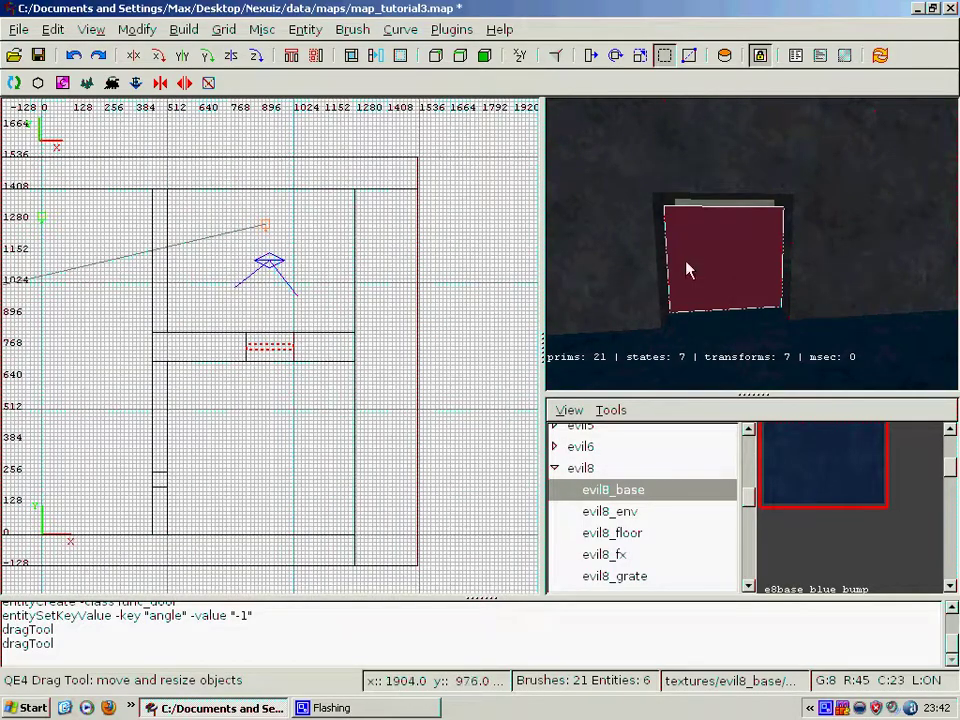
pyautogui.rightClick(686, 261)
pyautogui.press('Up')
pyautogui.rightClick(686, 261)
pyautogui.moveTo(708, 198); pyautogui.dragTo(705, 173)
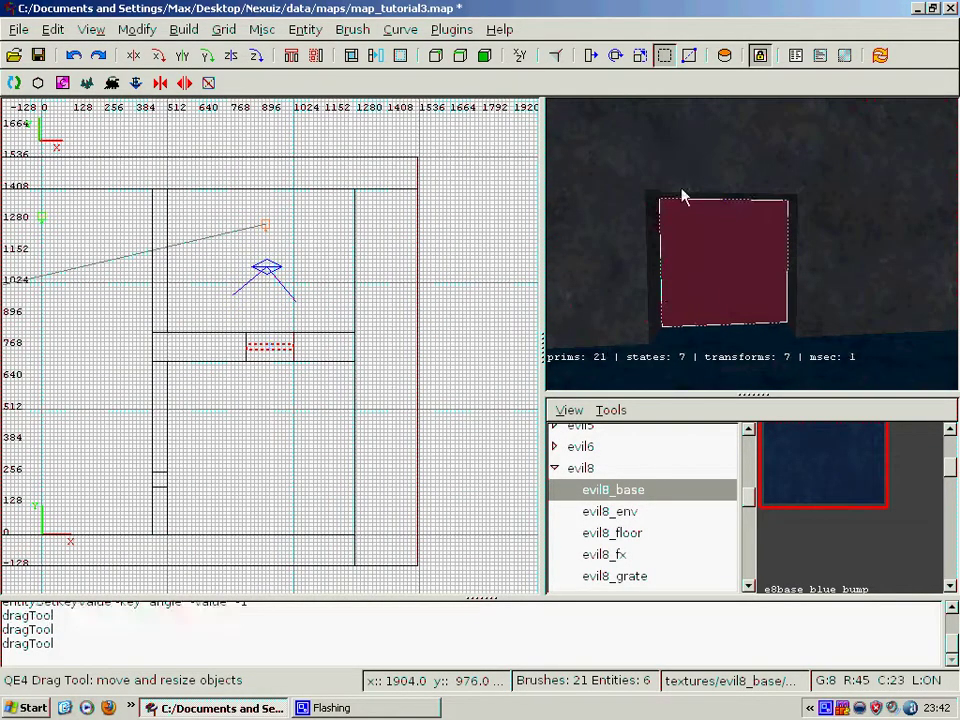
# - Duplicate the 64-unit-wide pillar brush beside the other doorway and move the copy next to it, into the opening
pyautogui.rightClick(752, 244)
pyautogui.press('Up')
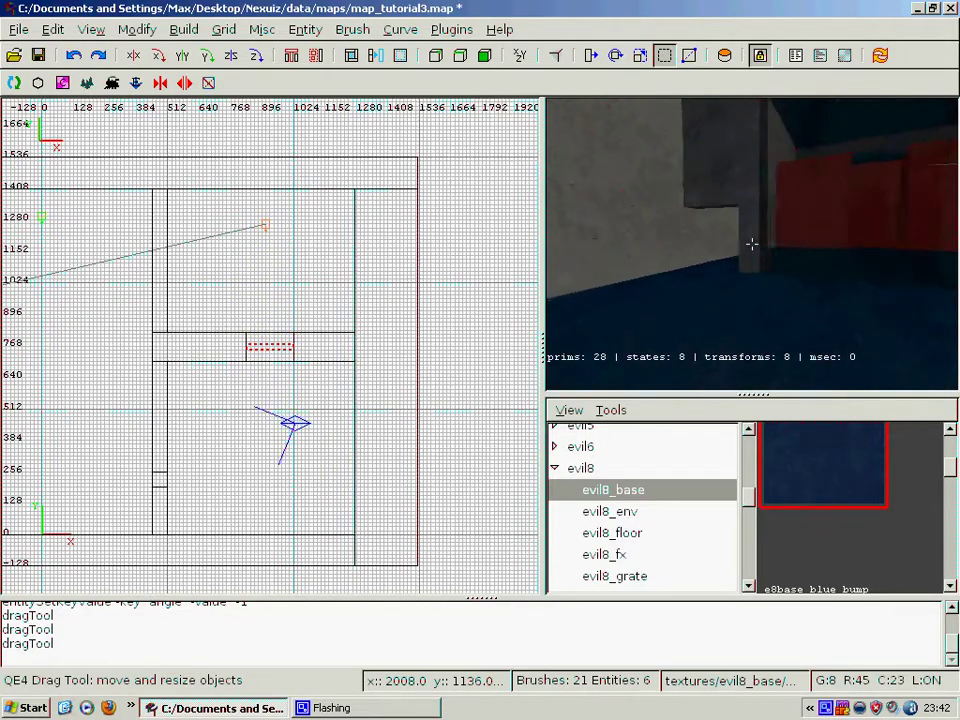
pyautogui.press('Down')
pyautogui.rightClick(752, 244)
pyautogui.press('Escape')
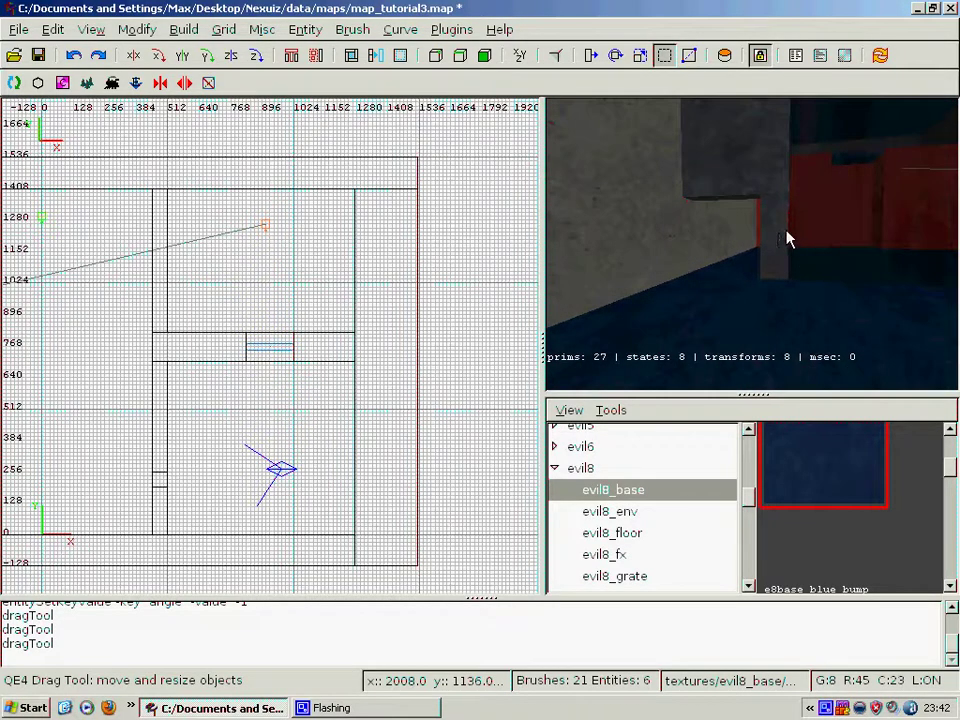
pyautogui.keyDown('shift'); pyautogui.click(783, 228); pyautogui.keyUp('shift')
pyautogui.moveTo(306, 318); pyautogui.dragTo(403, 194, button='right')
pyautogui.scroll(3, 297, 287)
pyautogui.hotkey('ctrl', 'c')
pyautogui.hotkey('ctrl', 'v')
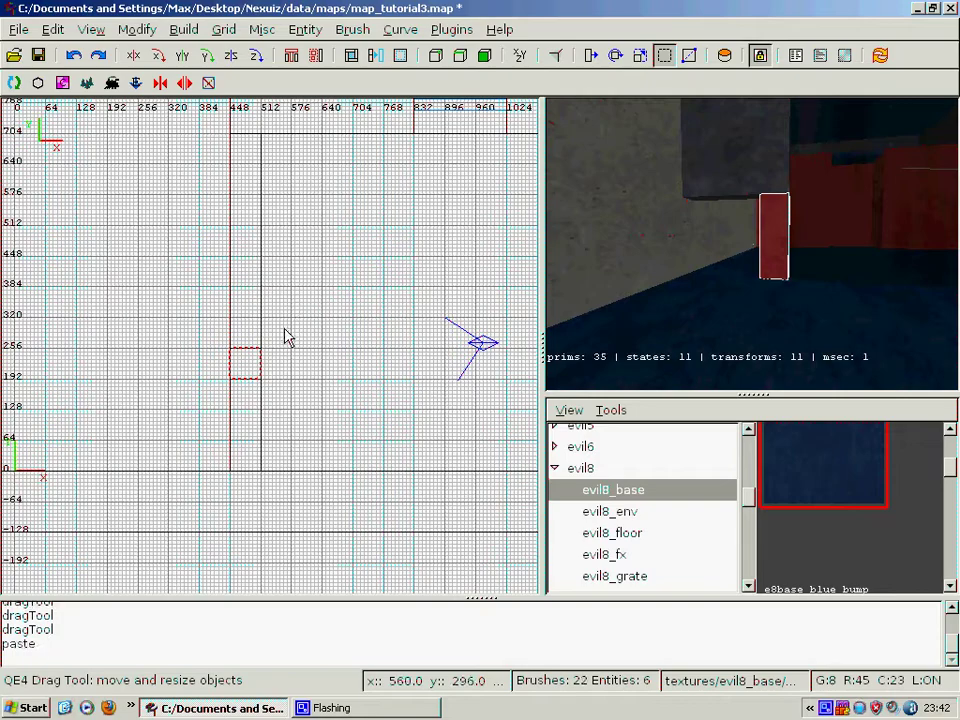
pyautogui.moveTo(250, 370); pyautogui.dragTo(250, 404)
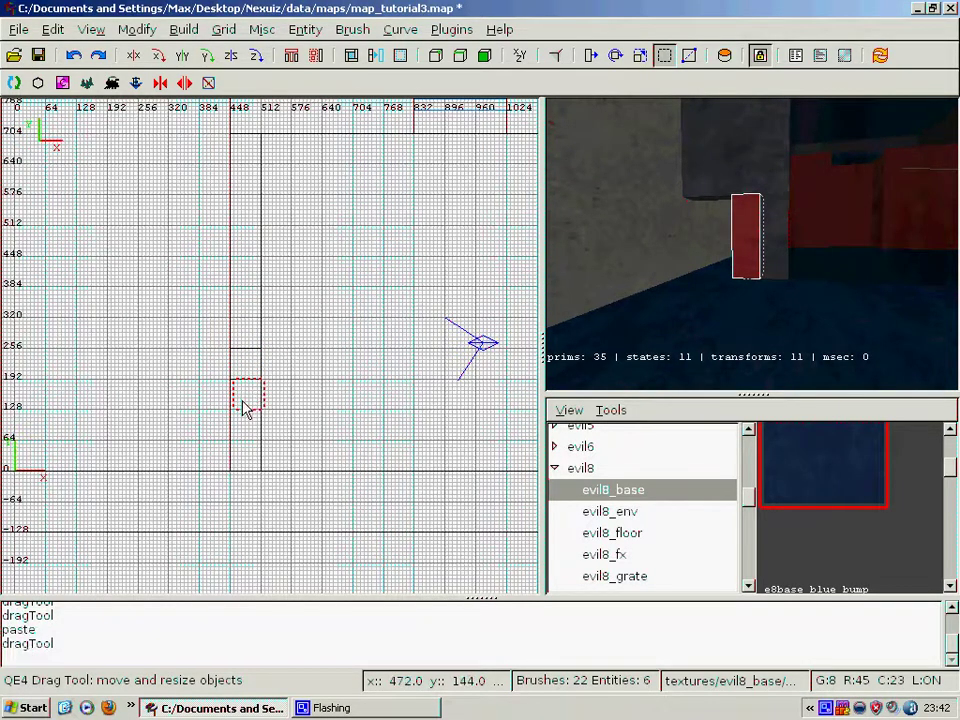
# - Thin the copy to about 32 units, stretch it across the opening to y 0, and apply the e8base blue bump texture
pyautogui.scroll(2, 210, 411)
pyautogui.moveTo(182, 422); pyautogui.dragTo(195, 422)
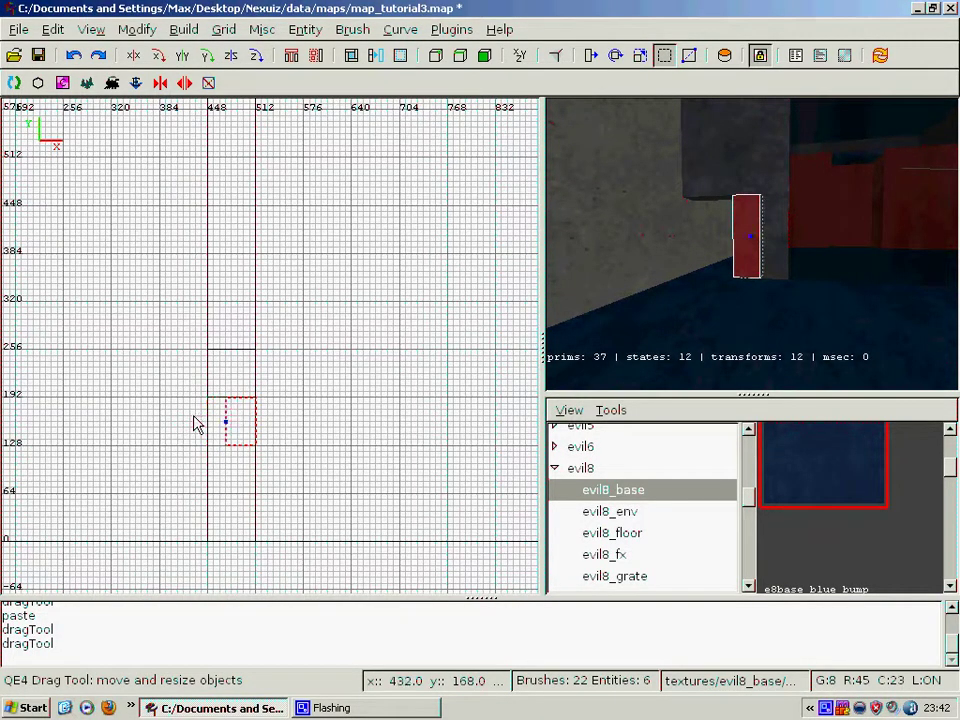
pyautogui.moveTo(278, 427); pyautogui.dragTo(268, 424)
pyautogui.moveTo(223, 489); pyautogui.dragTo(225, 581)
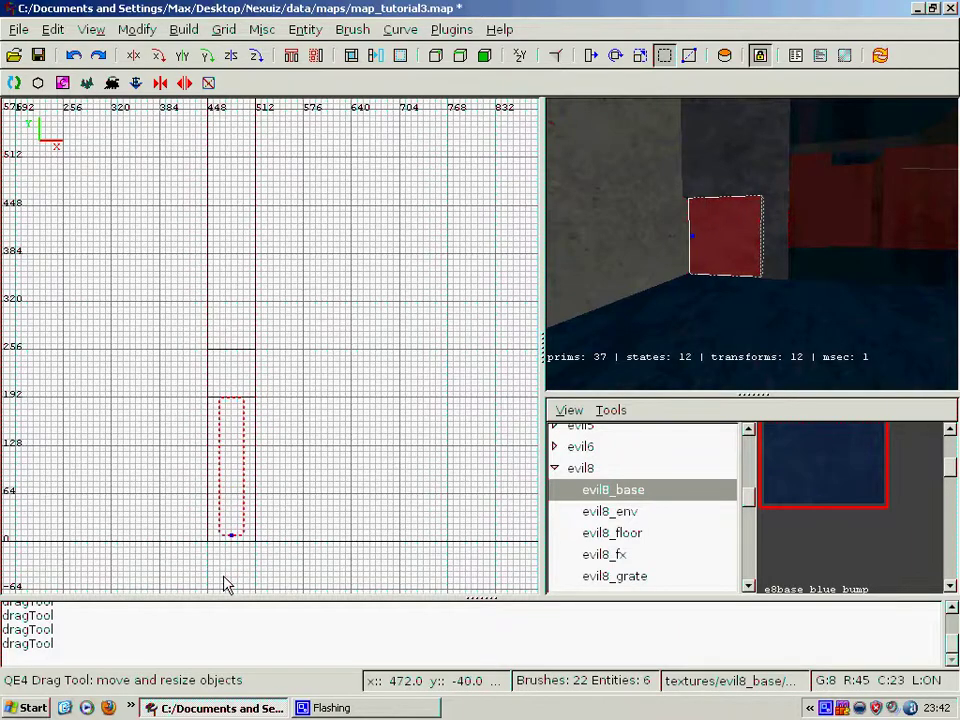
pyautogui.click(838, 466)
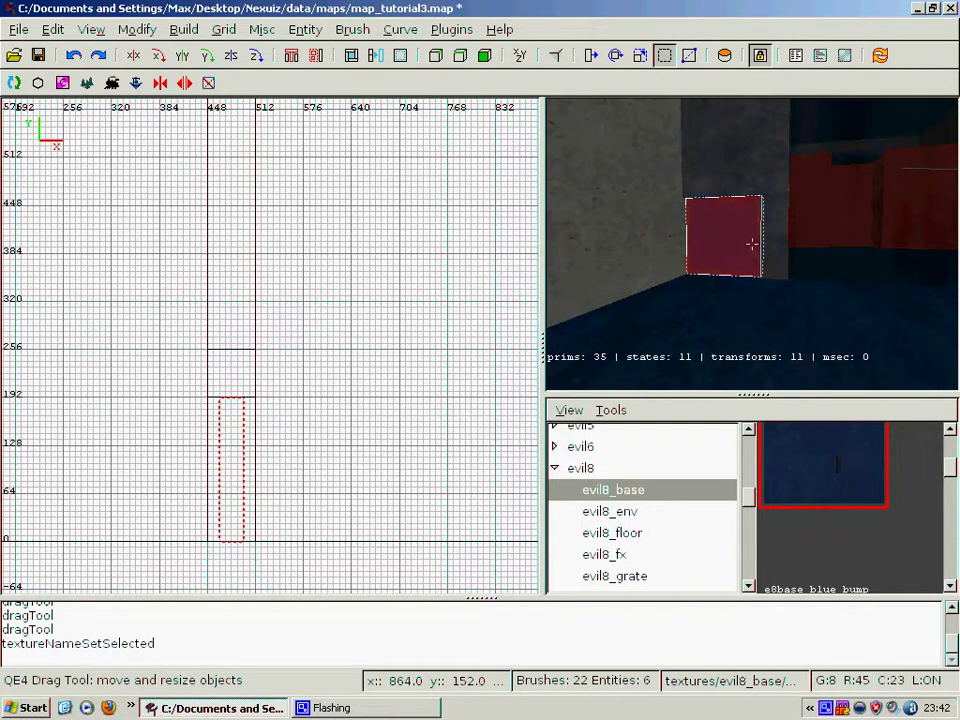
pyautogui.press('Escape')
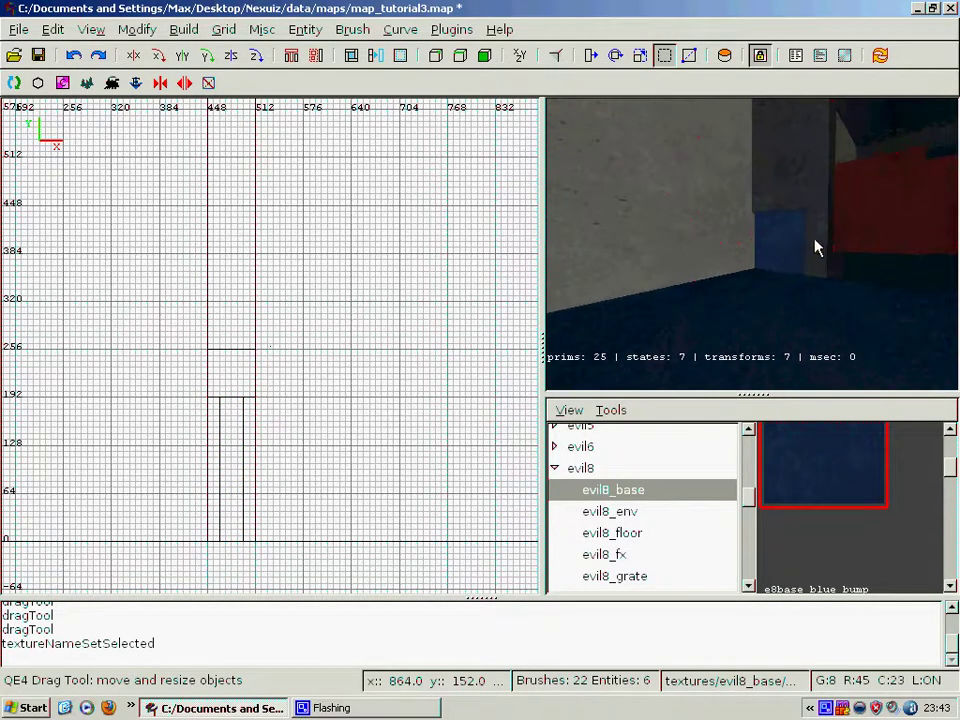
# - Paste another pillar copy against the side wall near x 800 and shorten it in the front view to about 64 units high
pyautogui.keyDown('shift'); pyautogui.click(815, 239); pyautogui.keyUp('shift')
pyautogui.scroll(-2, 381, 352)
pyautogui.hotkey('ctrl', 'v')
pyautogui.moveTo(242, 366)
pyautogui.mouseDown()
pyautogui.moveTo(368, 415)
pyautogui.moveTo(396, 443)
pyautogui.moveTo(395, 458)
pyautogui.mouseUp()
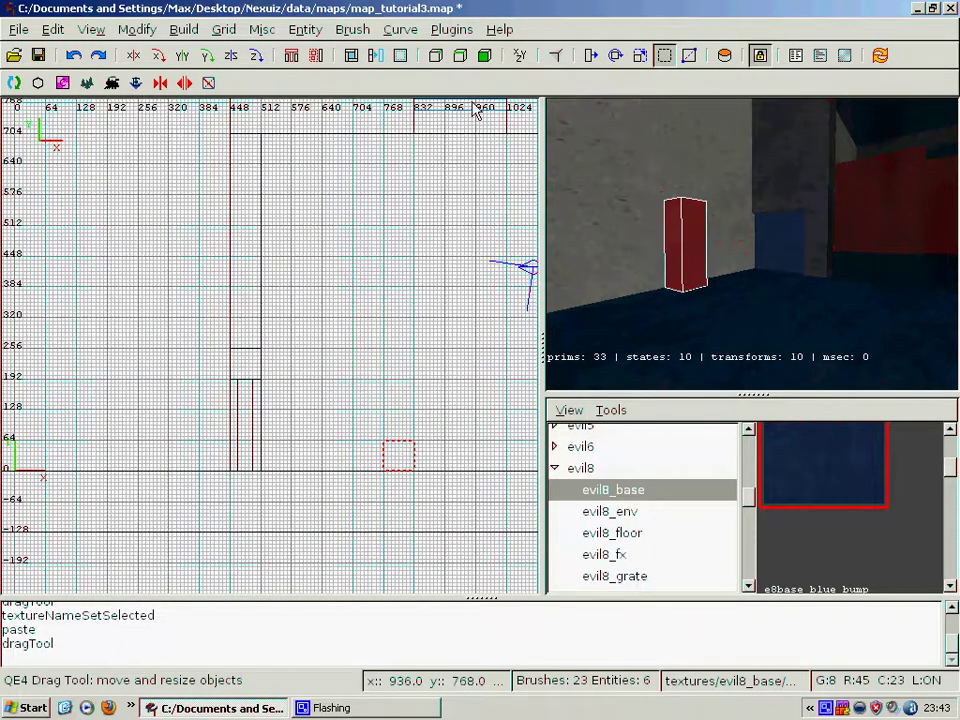
pyautogui.hotkey('ctrl', 'Tab')
pyautogui.scroll(3, 313, 334)
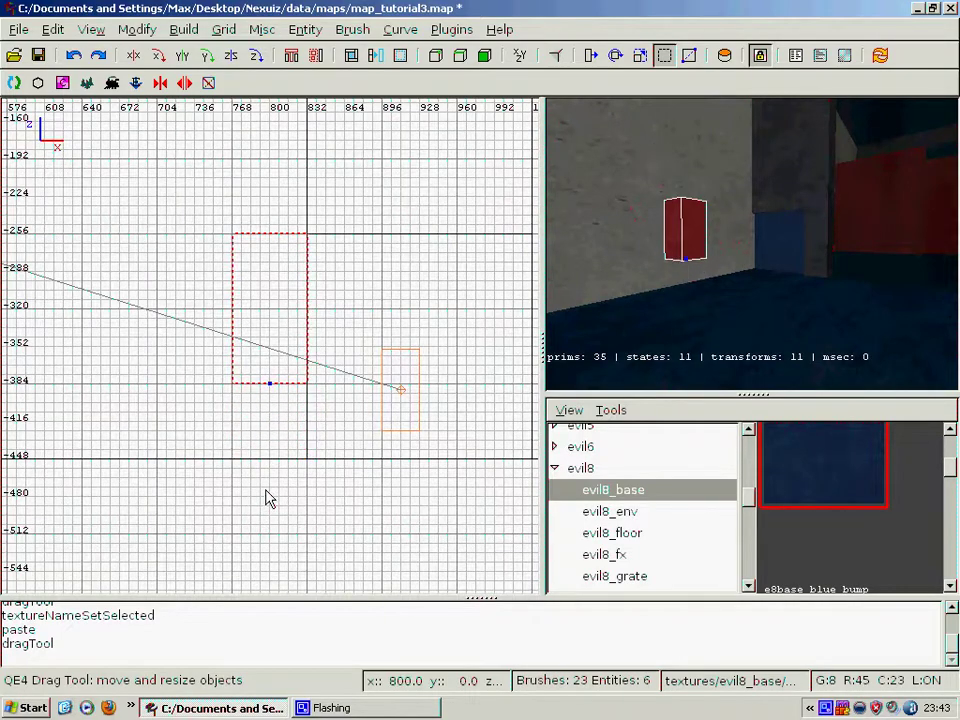
pyautogui.moveTo(274, 206); pyautogui.dragTo(279, 255)
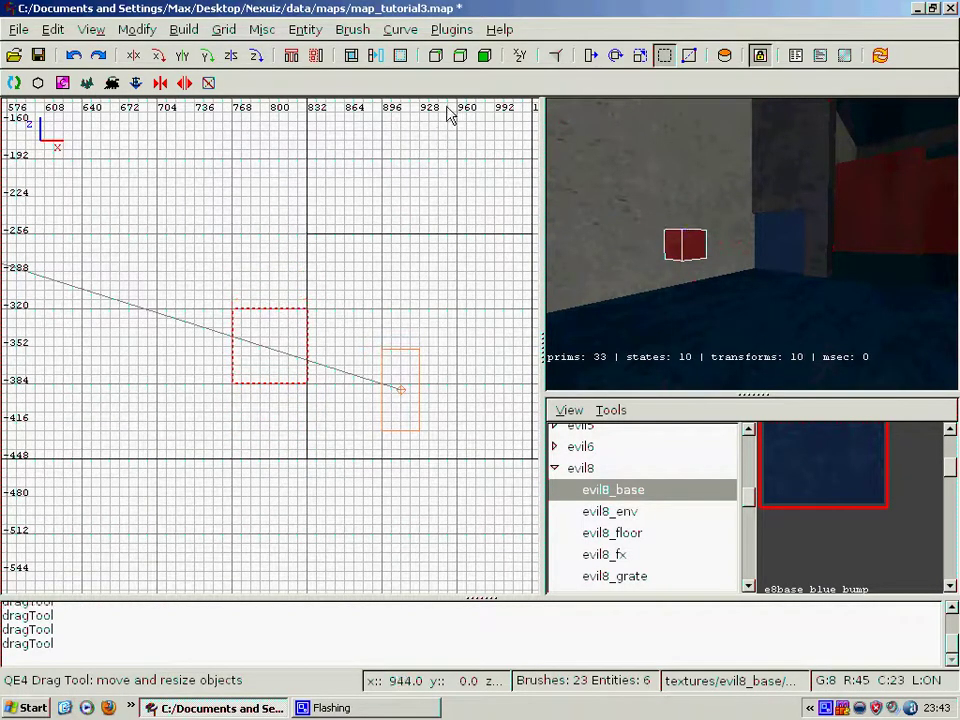
# - Thin the small block to about 16 units against the wall in the top view and convert it into a func_button entity
pyautogui.click(517, 56)
pyautogui.click(517, 56)
pyautogui.scroll(-2, 296, 289)
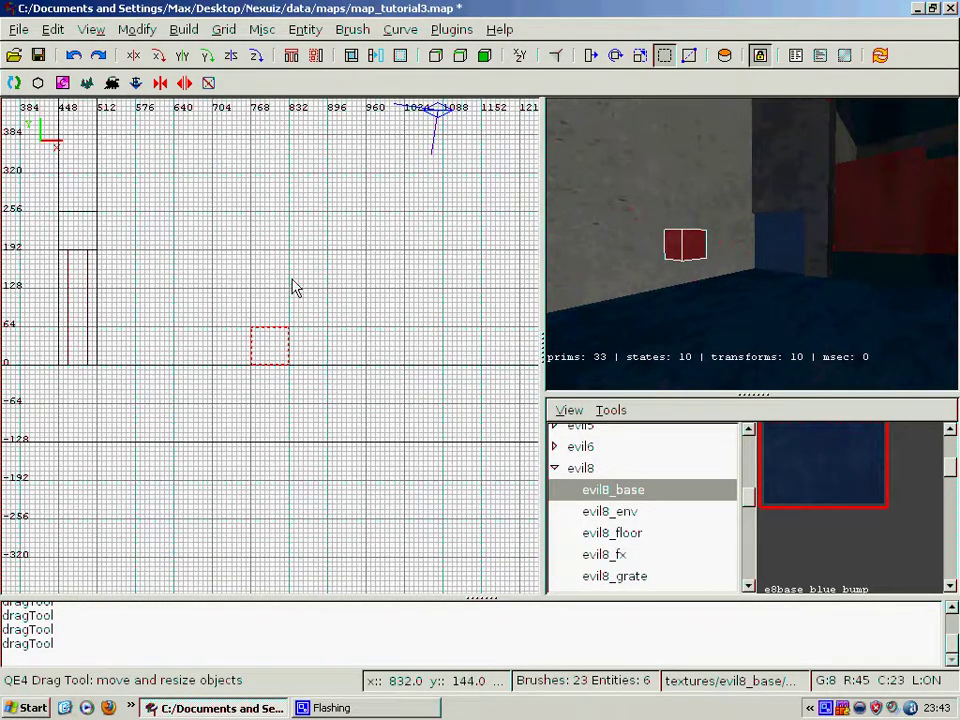
pyautogui.rightClick(272, 359)
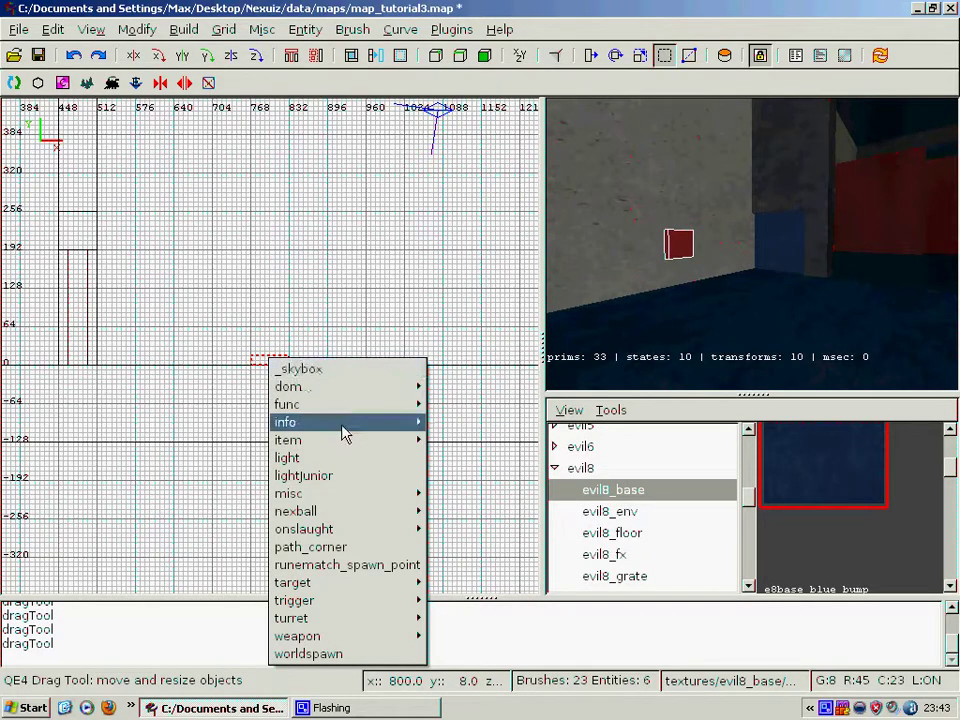
pyautogui.moveTo(345, 404)
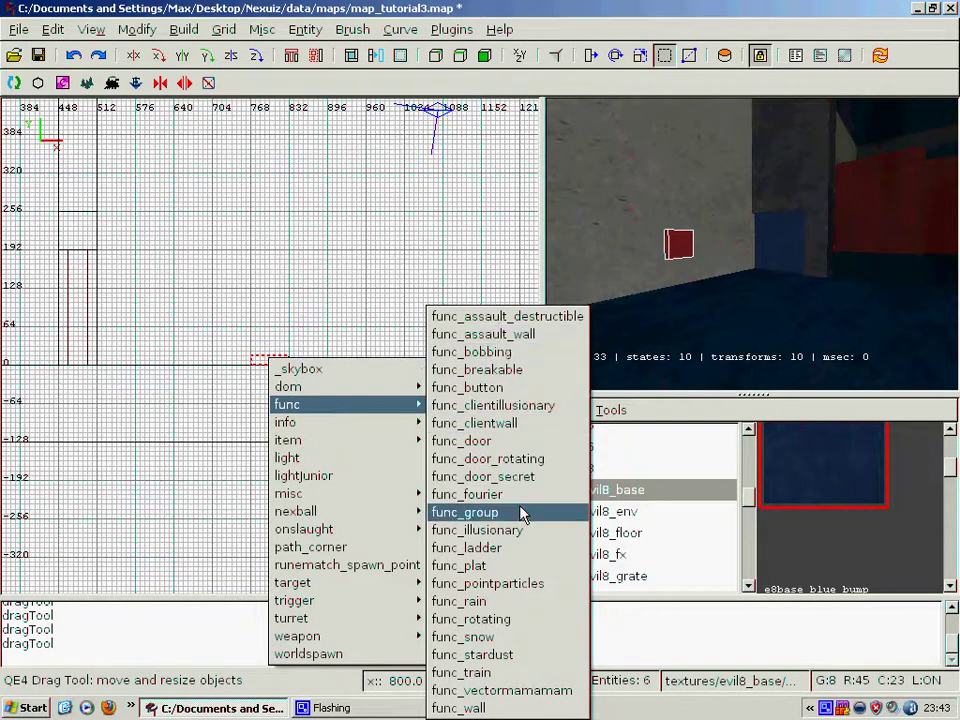
pyautogui.click(521, 389)
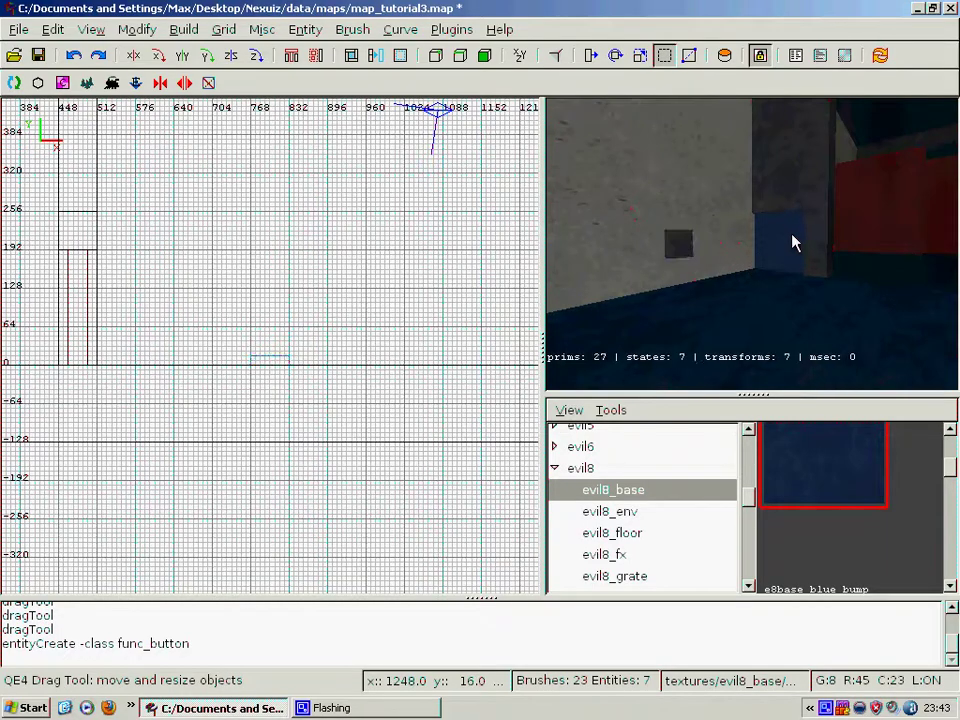
# - Convert the second door brush into a func_door entity and set its opening direction to up
pyautogui.rightClick(72, 327)
pyautogui.moveTo(180, 372)
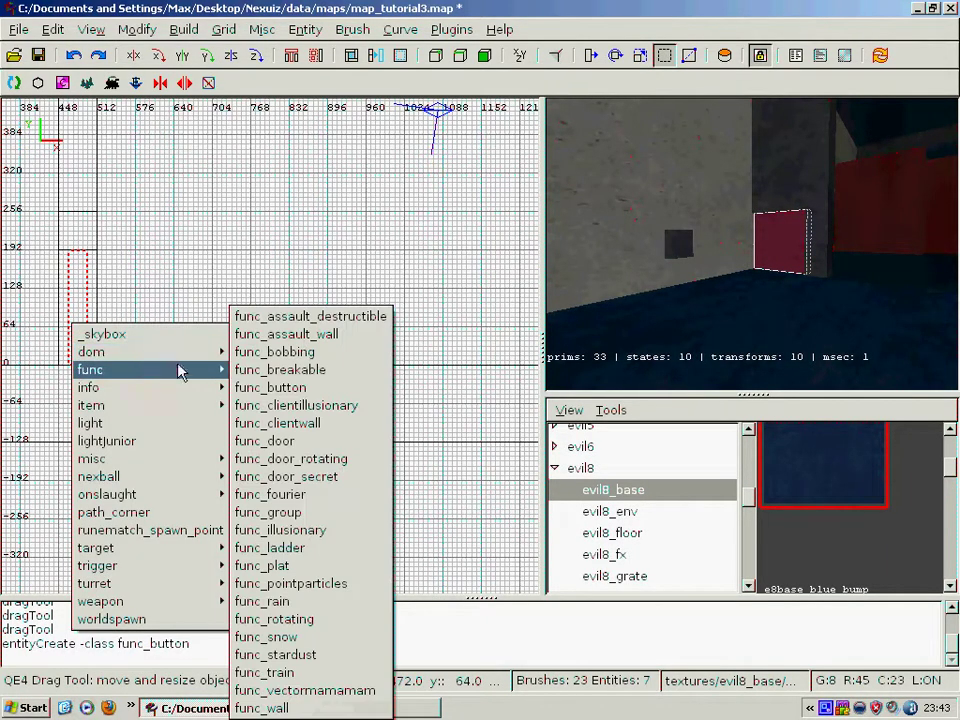
pyautogui.click(250, 441)
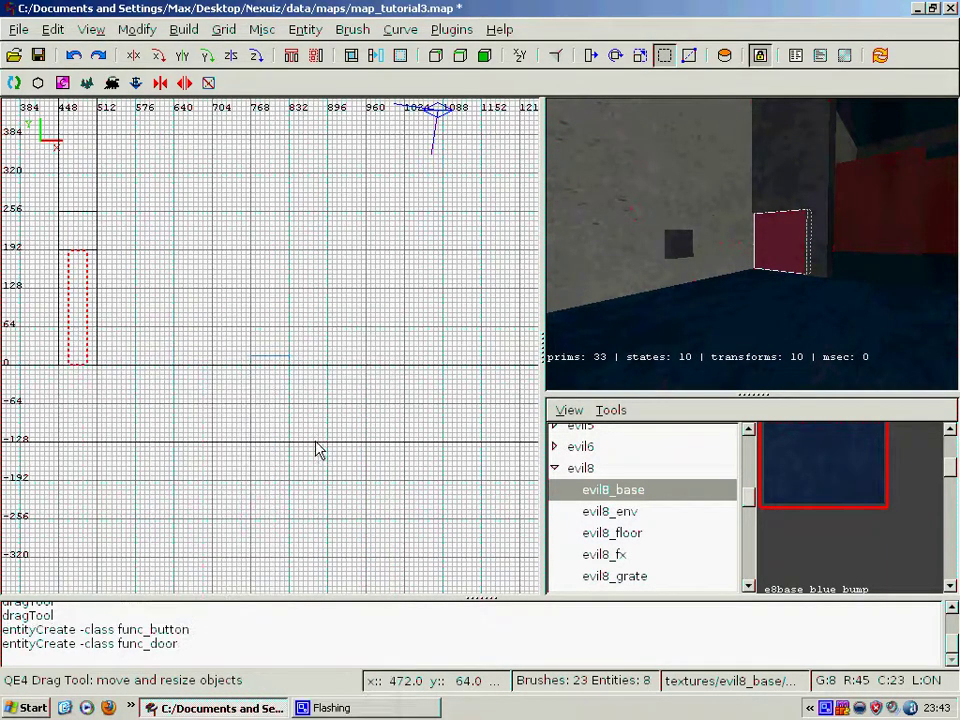
pyautogui.press('n')
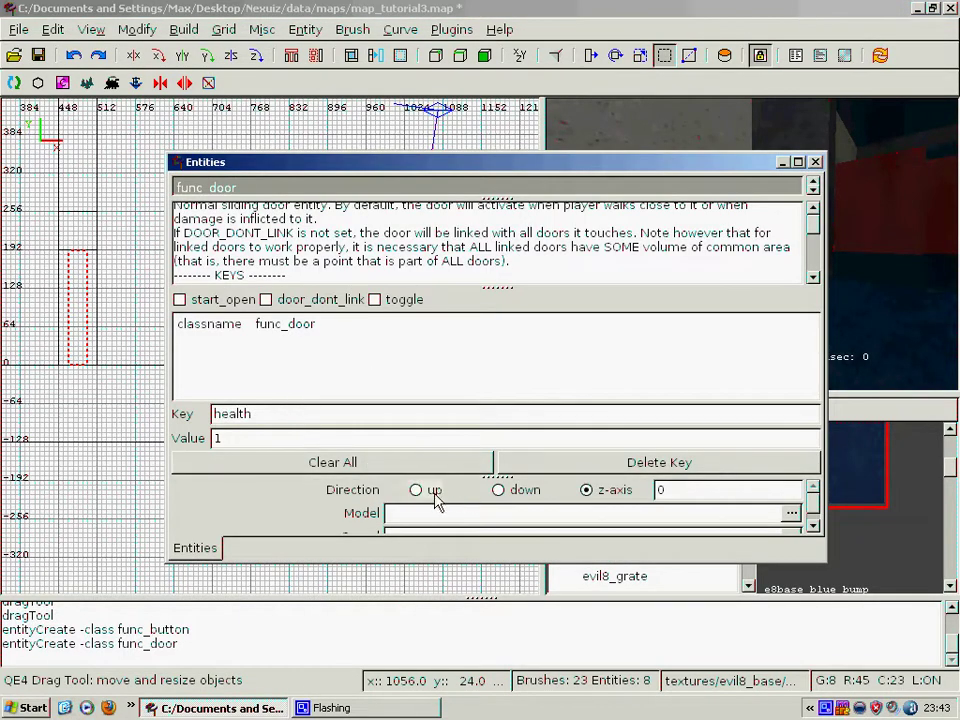
pyautogui.click(416, 490)
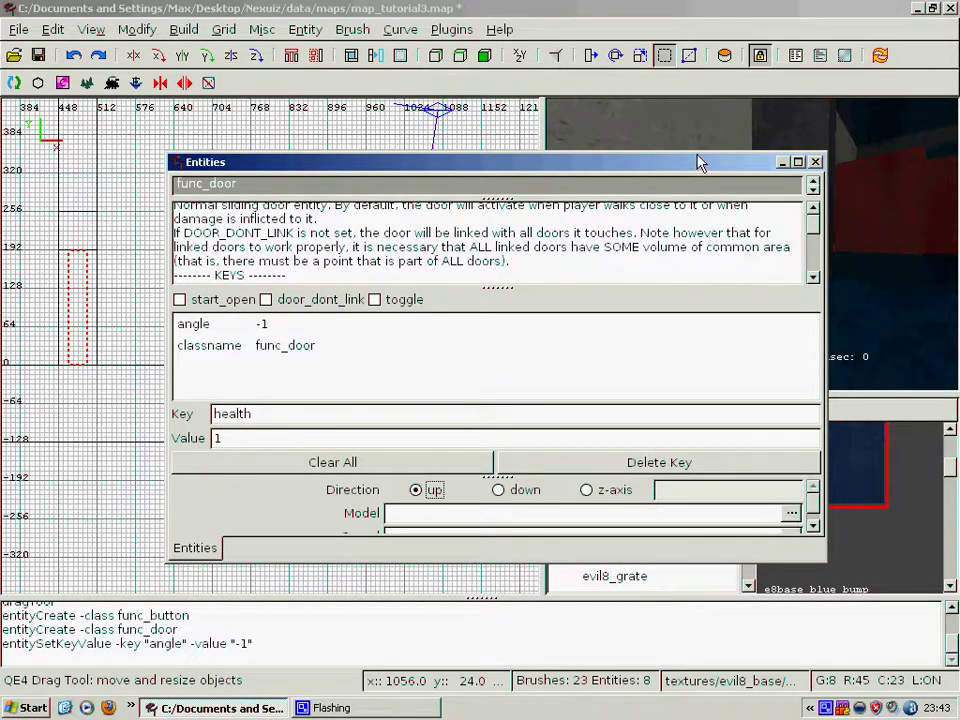
pyautogui.click(816, 162)
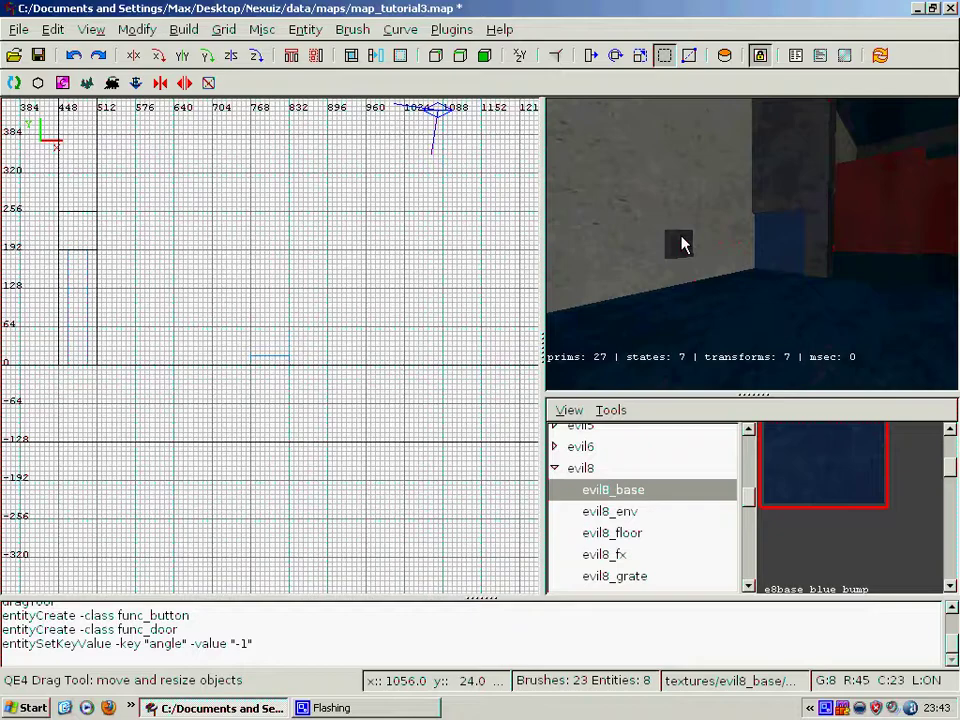
# - Set the wall func_button's direction to down and add the health key with value 1
pyautogui.keyDown('shift'); pyautogui.click(680, 243); pyautogui.keyUp('shift')
pyautogui.press('n')
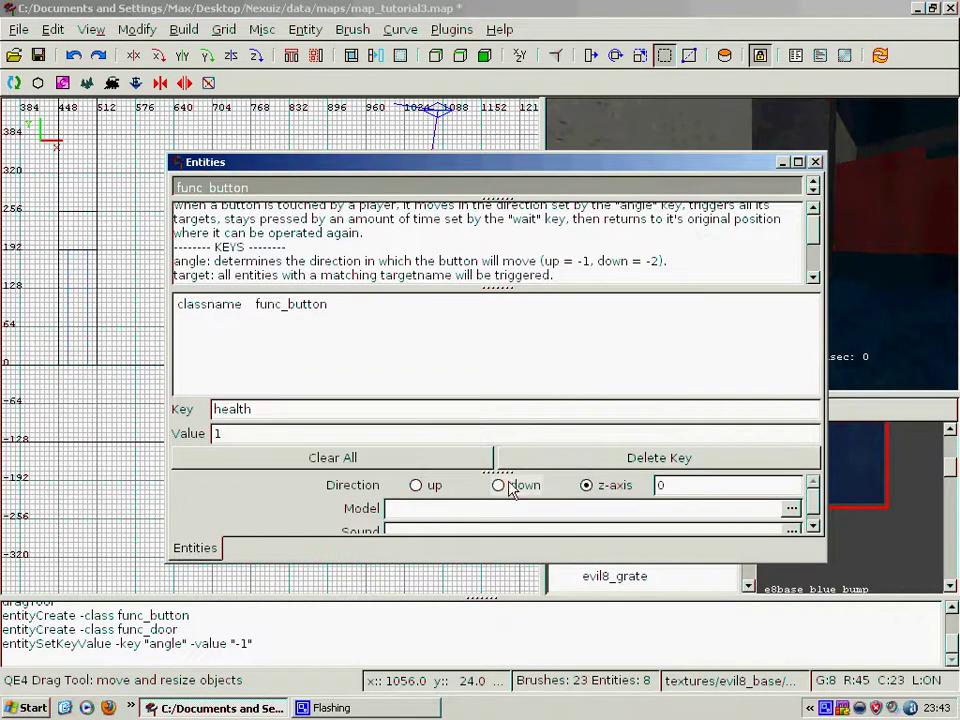
pyautogui.click(498, 486)
pyautogui.scroll(-5, 260, 245)
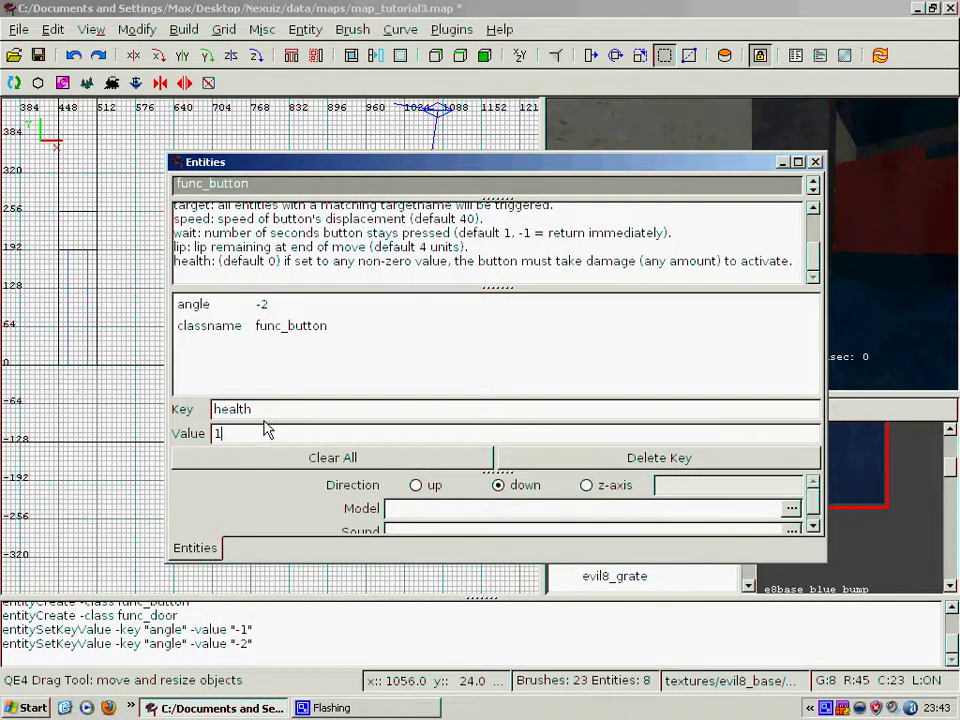
pyautogui.press('Return')
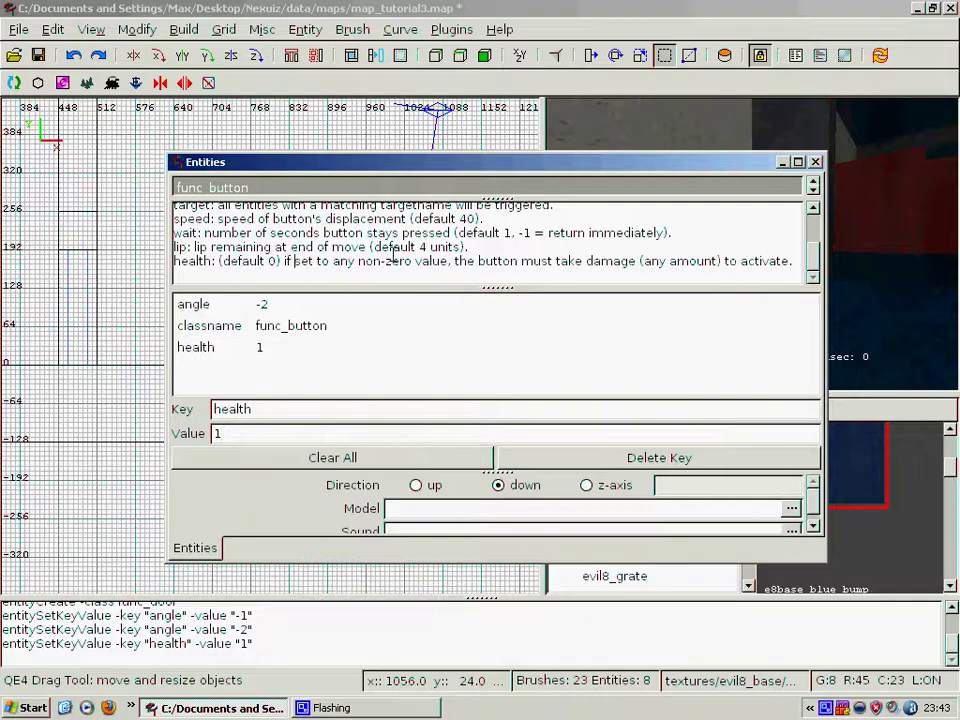
pyautogui.scroll(1, 356, 258)
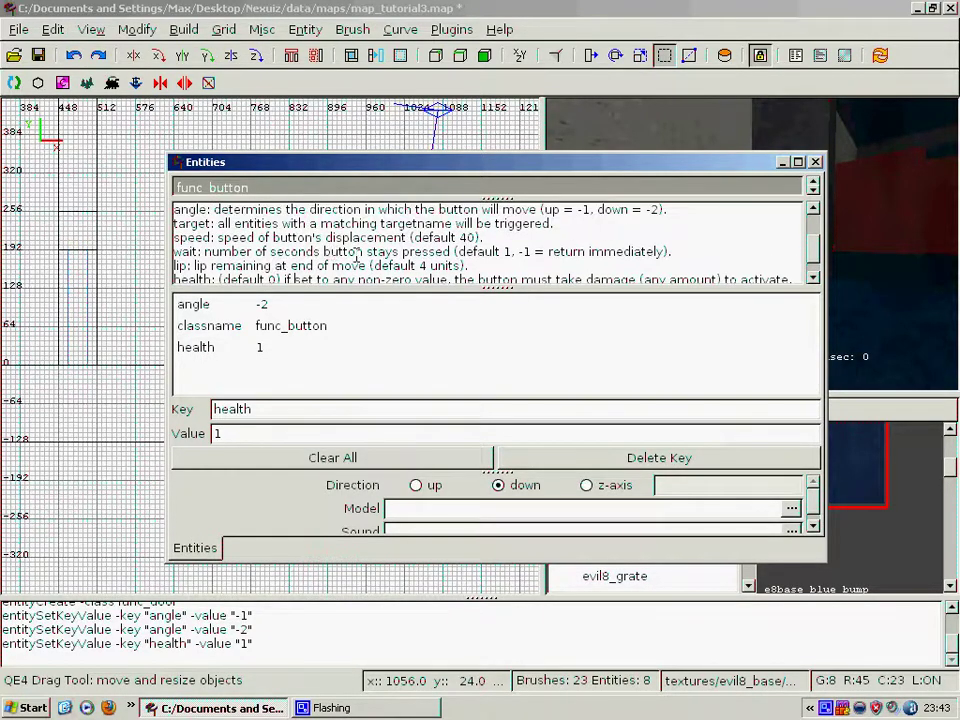
pyautogui.scroll(1, 397, 250)
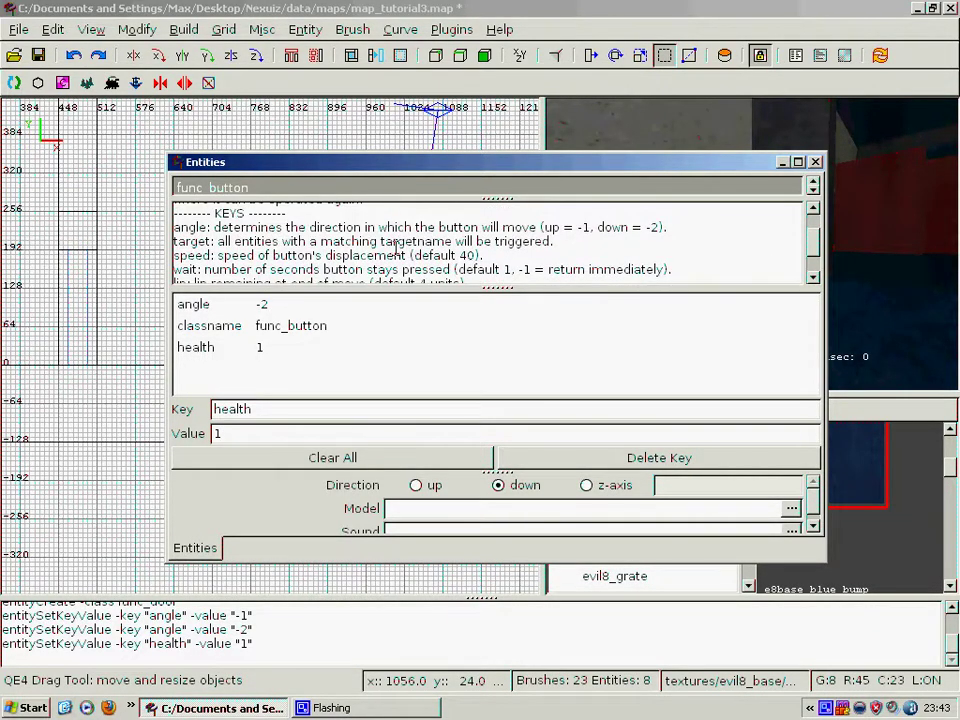
pyautogui.click(816, 161)
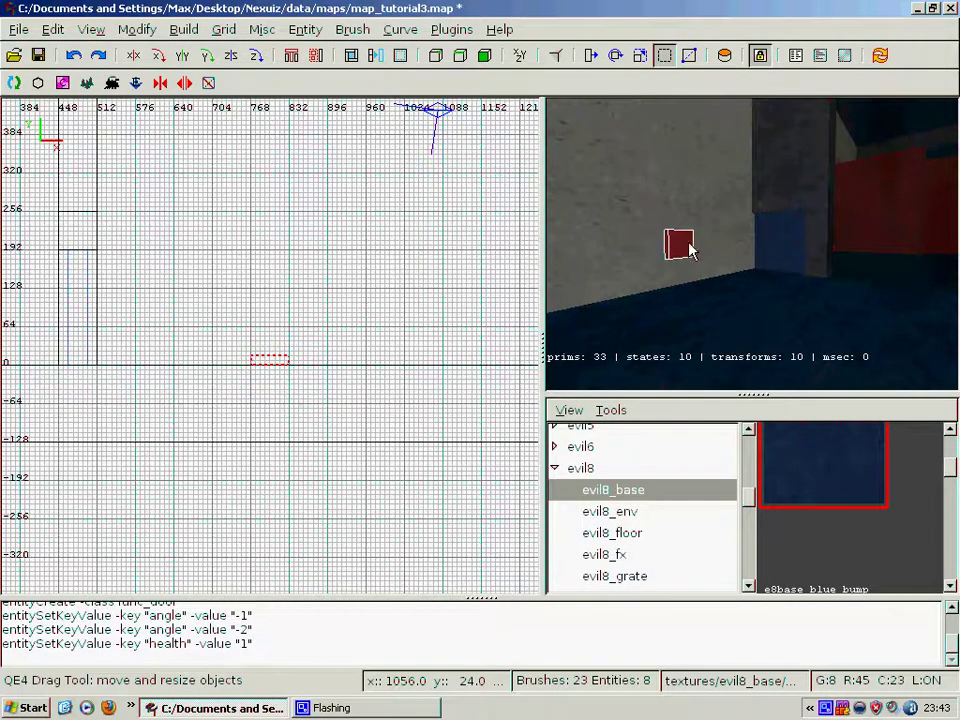
# - Connect the func_button to the second func_door as its target, and clear the selection
pyautogui.keyDown('shift'); pyautogui.click(785, 236); pyautogui.keyUp('shift')
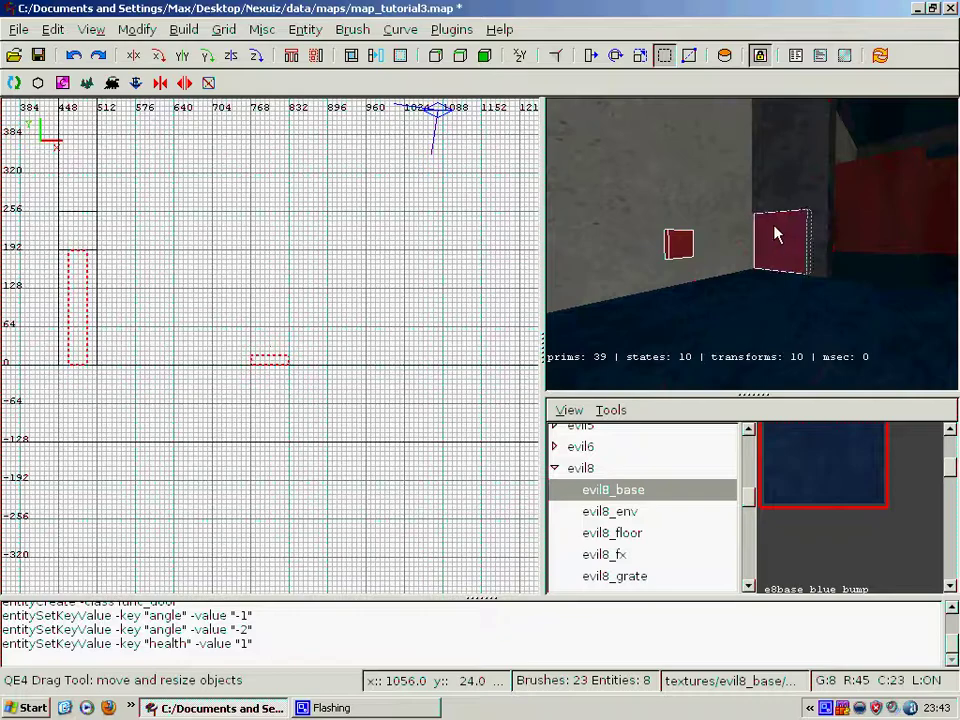
pyautogui.hotkey('ctrl', 'k')
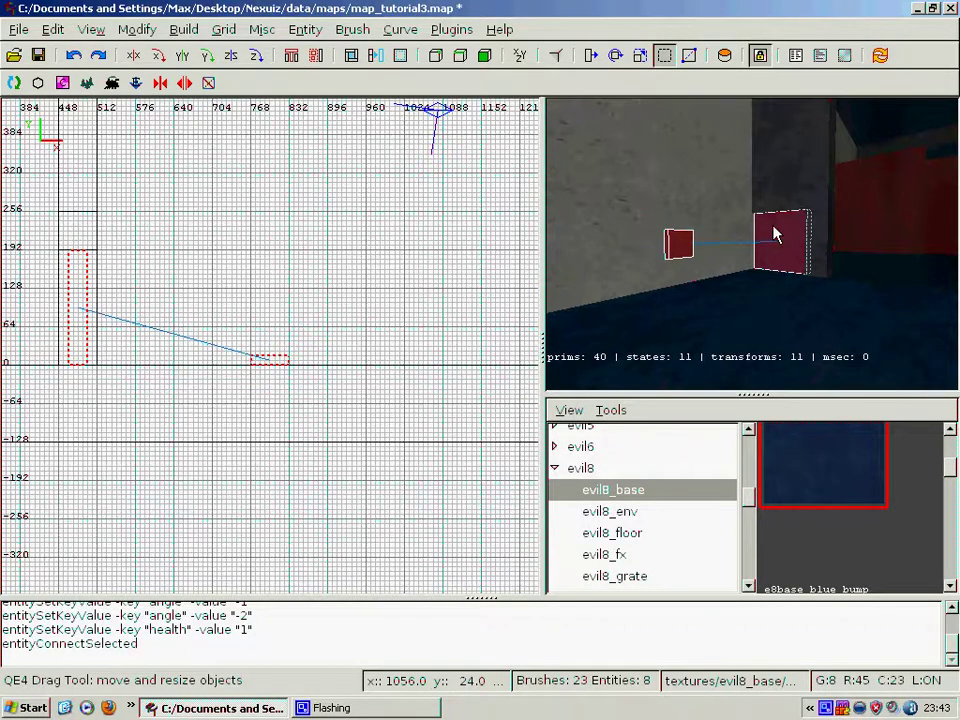
pyautogui.press('Escape')
# - Examine the linked button and door and the rest of the map's rooms by flying through them in the 3D view
pyautogui.press('Up')
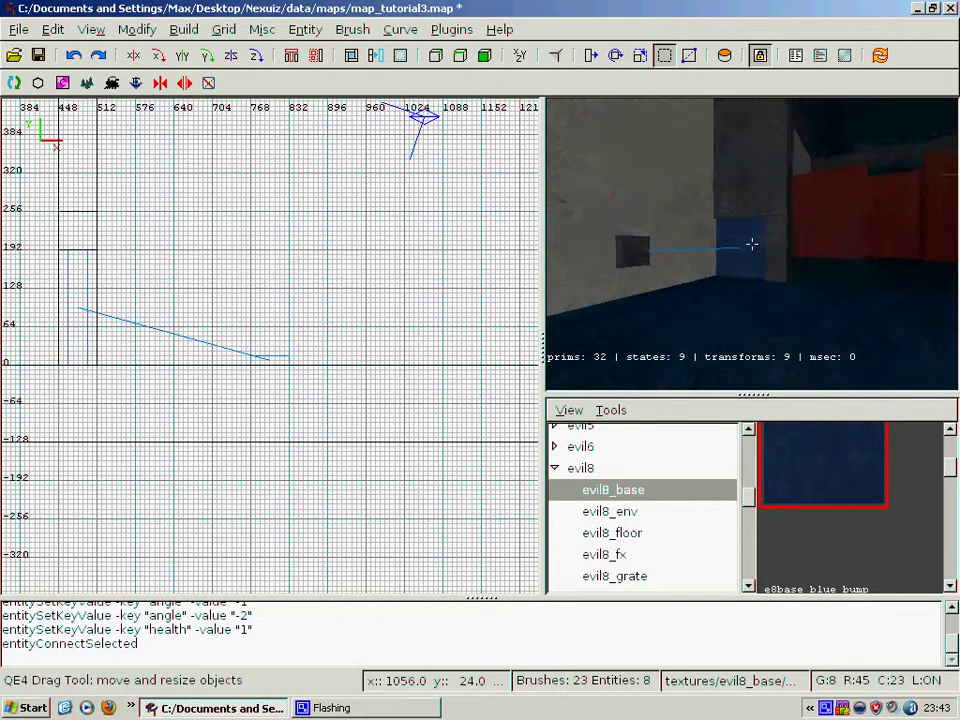
pyautogui.rightClick(752, 243)
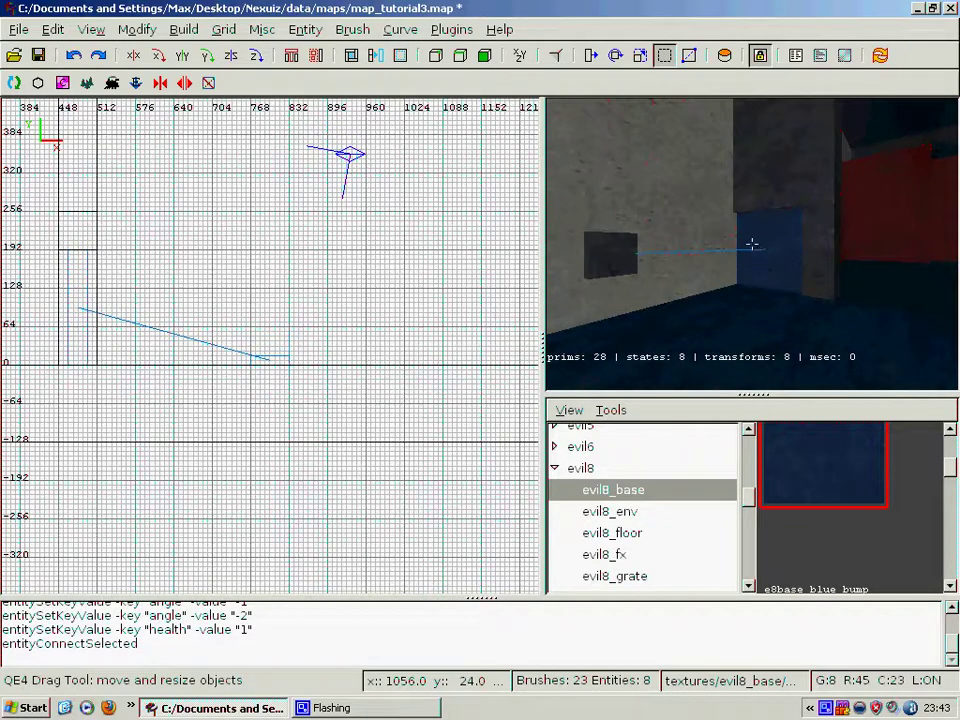
pyautogui.press('Right')
pyautogui.rightClick(752, 244)
pyautogui.rightClick(714, 255)
pyautogui.press('Up')
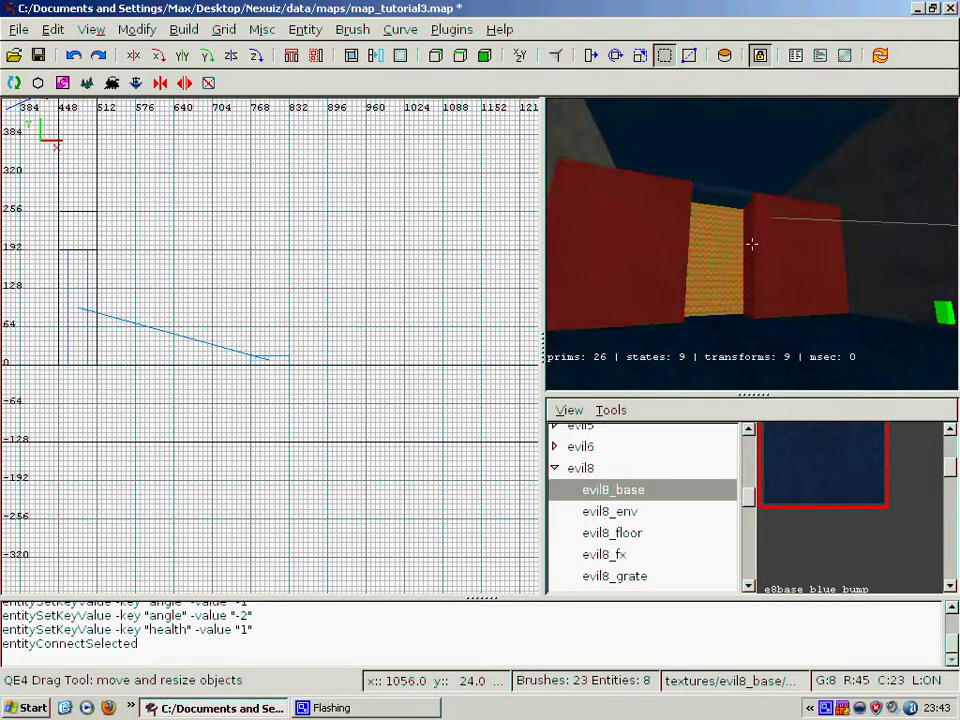
pyautogui.press('Up')
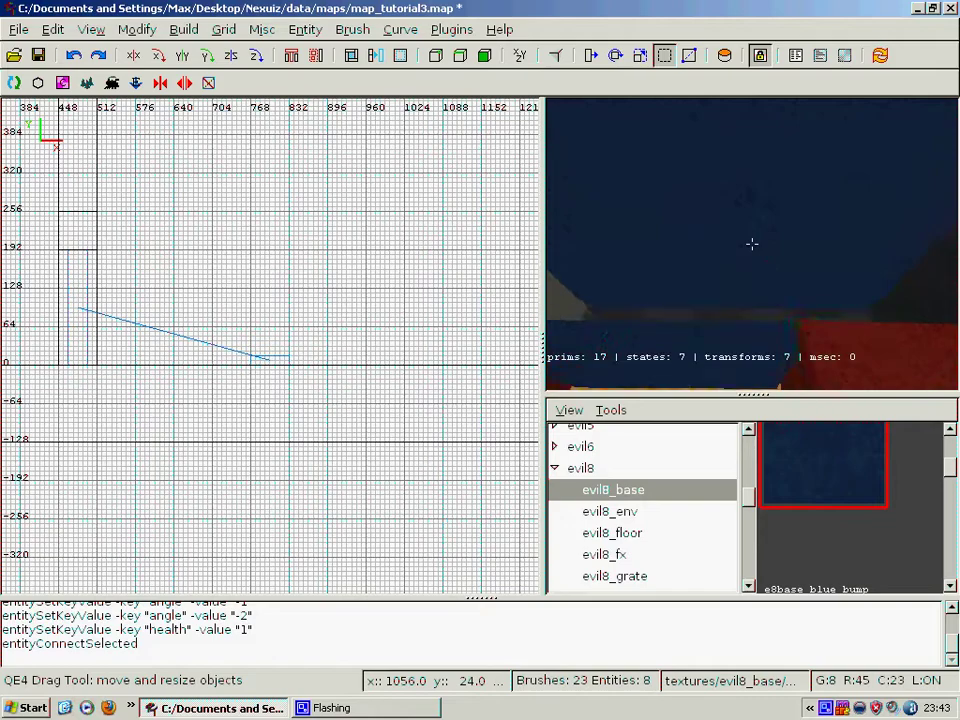
pyautogui.press('Up')
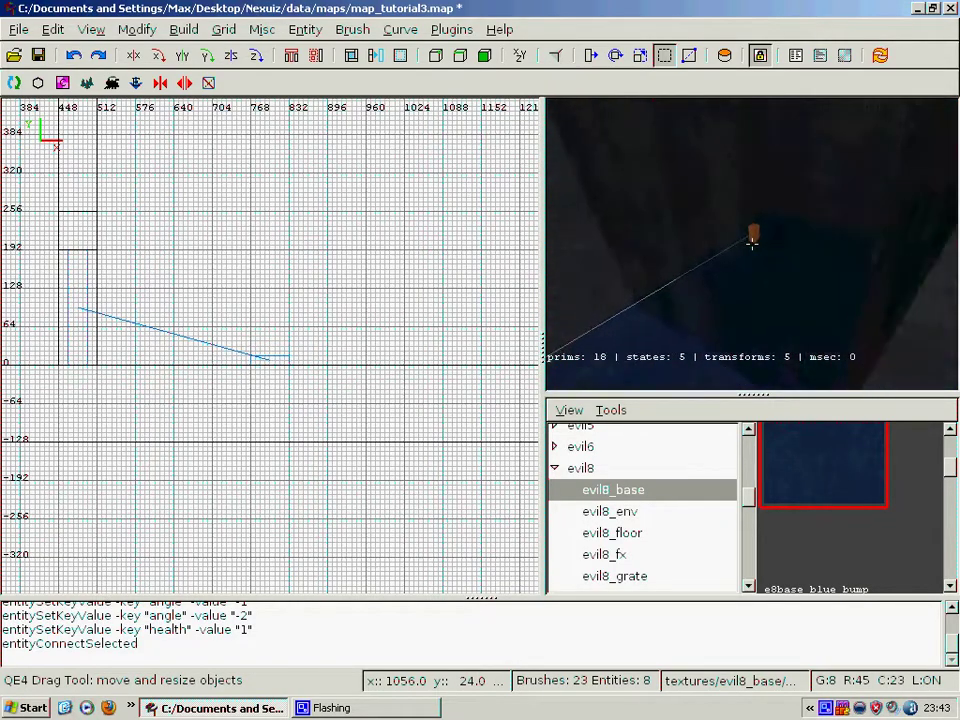
pyautogui.press('Up')
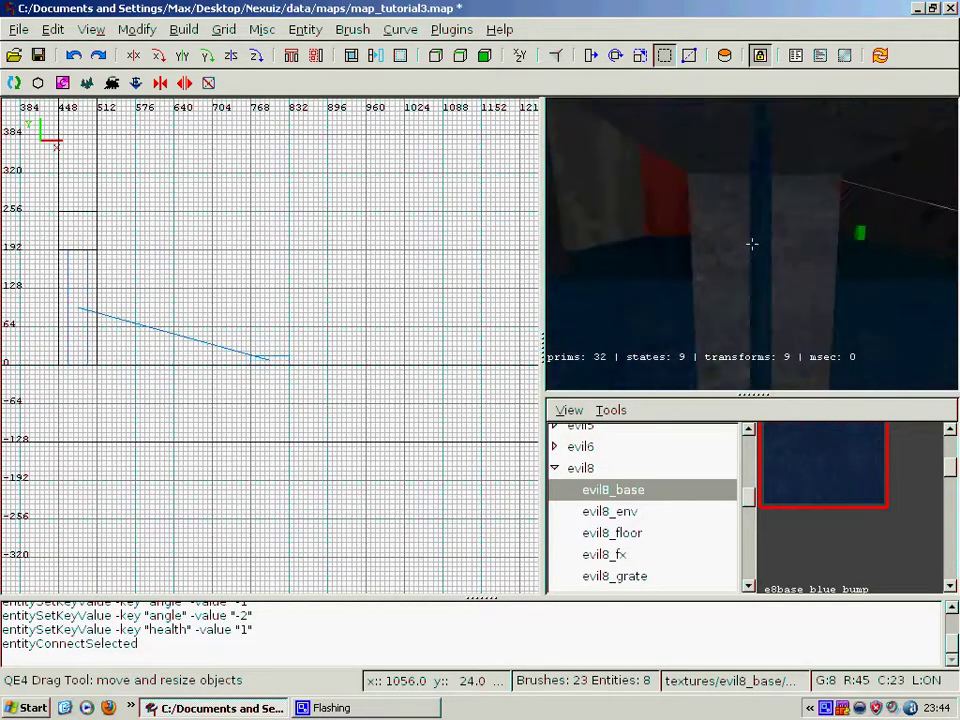
pyautogui.press('Up')
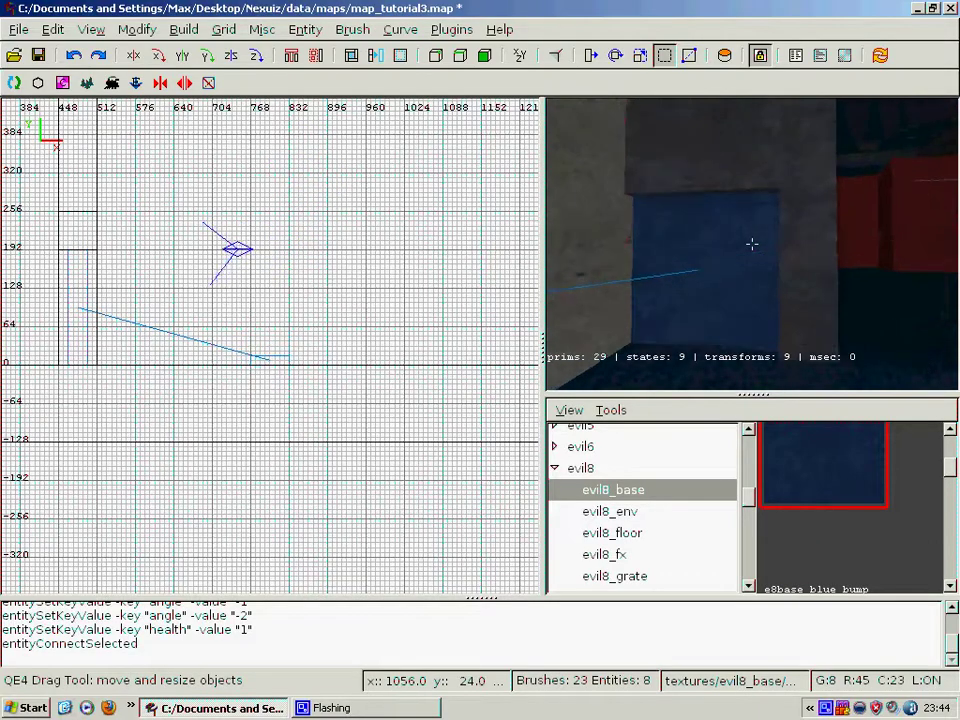
pyautogui.press('Up')
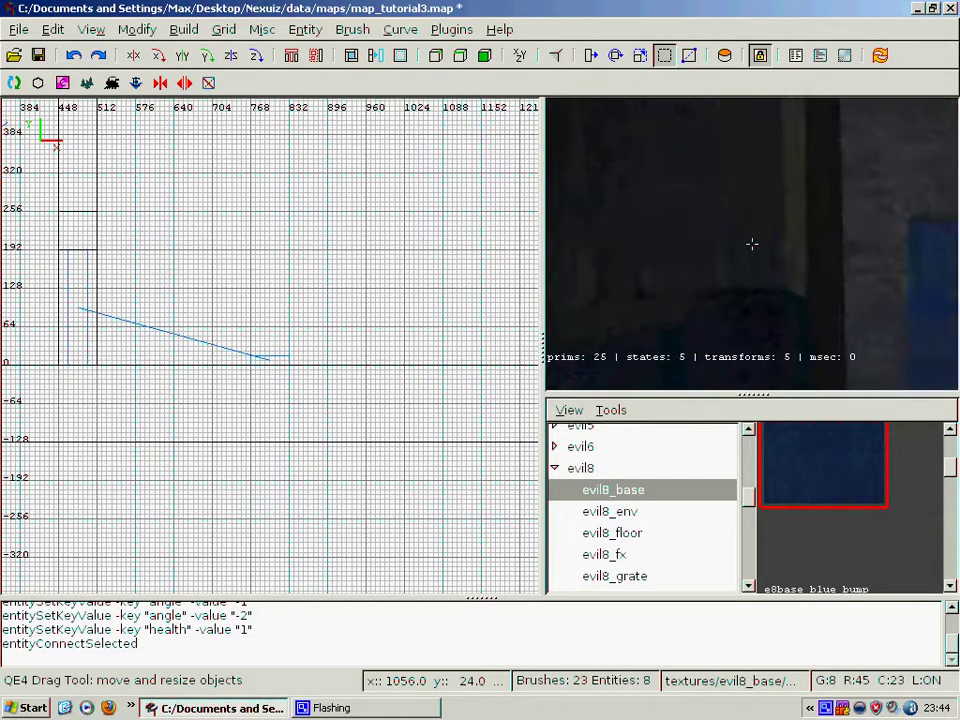
pyautogui.press('Up')
pyautogui.press('Left')
pyautogui.rightClick(752, 244)
pyautogui.scroll(-3, 213, 258)
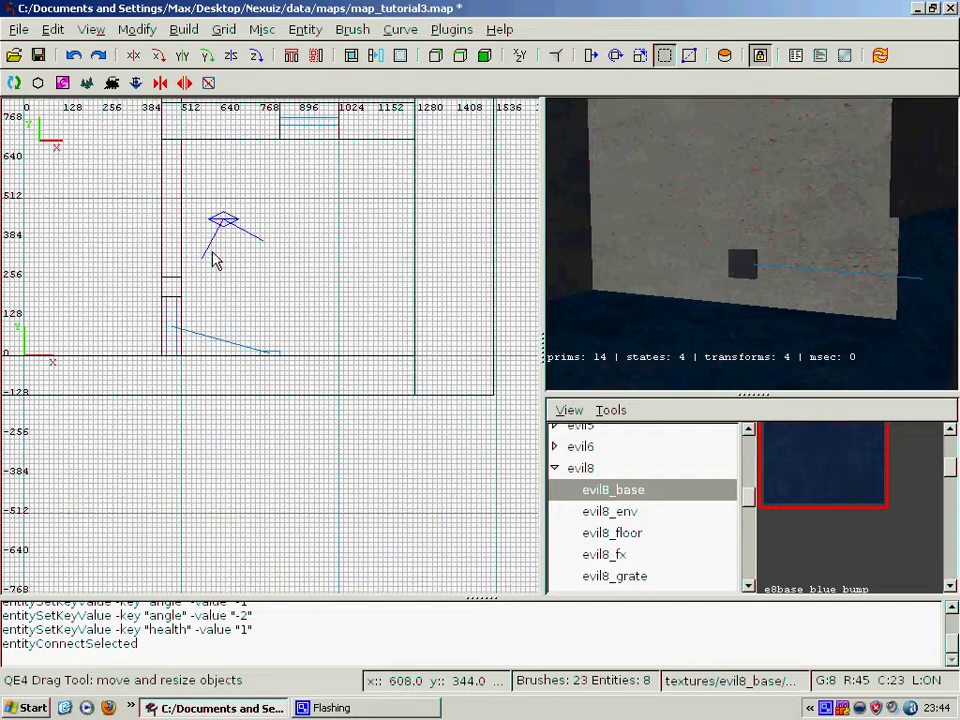
# - Display the orthographic view as XY (Top) and examine the layout of the whole map
pyautogui.click(91, 29)
pyautogui.moveTo(184, 148)
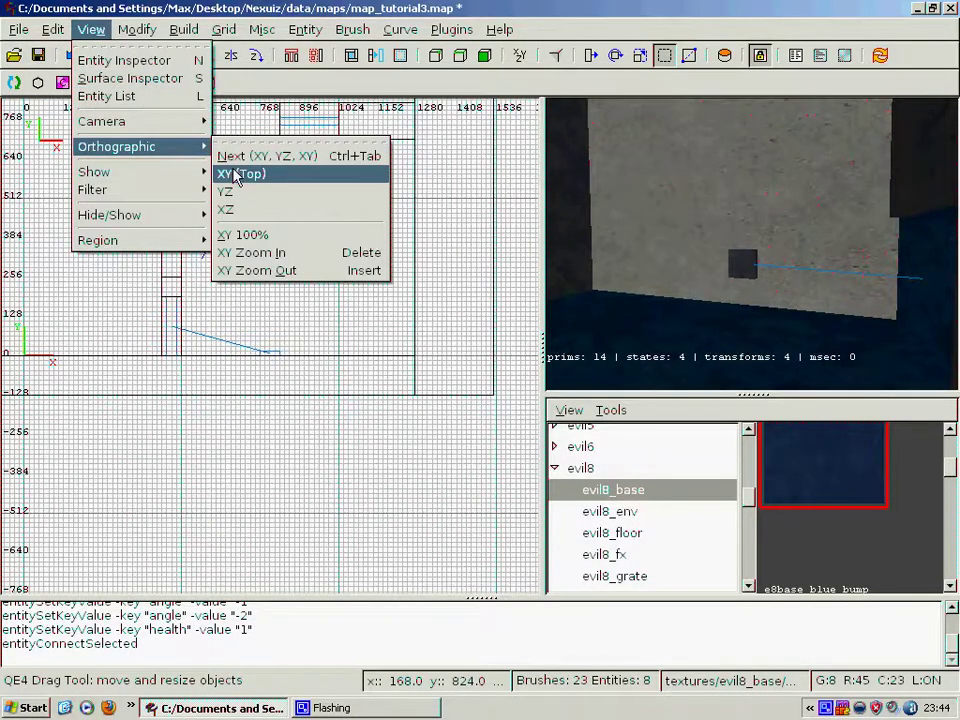
pyautogui.click(235, 175)
pyautogui.scroll(-2, 282, 315)
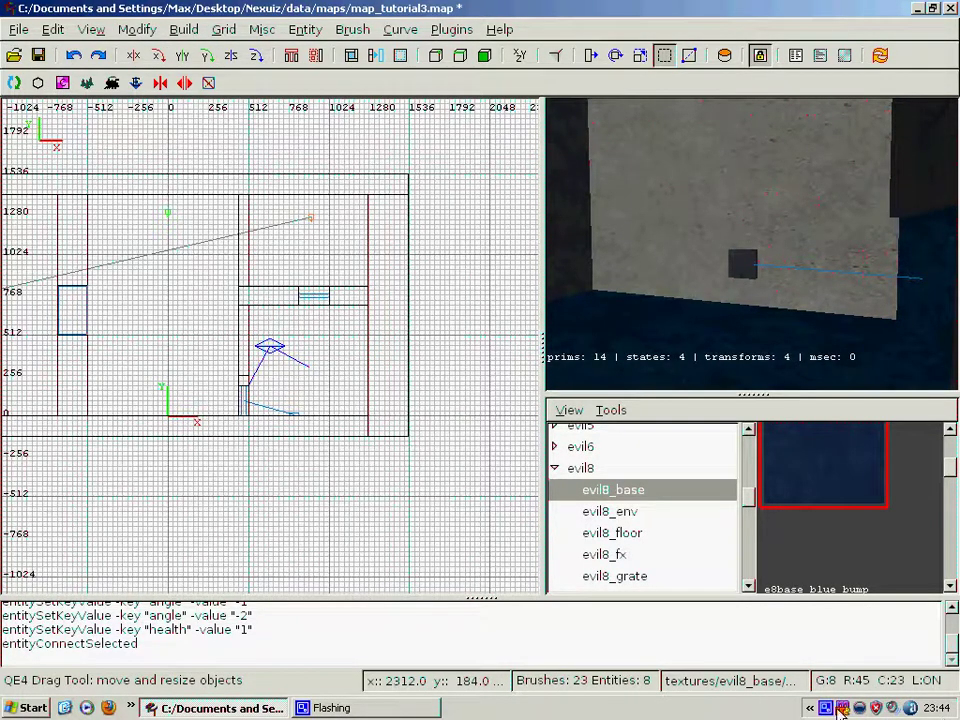
pyautogui.rightClick(840, 708)
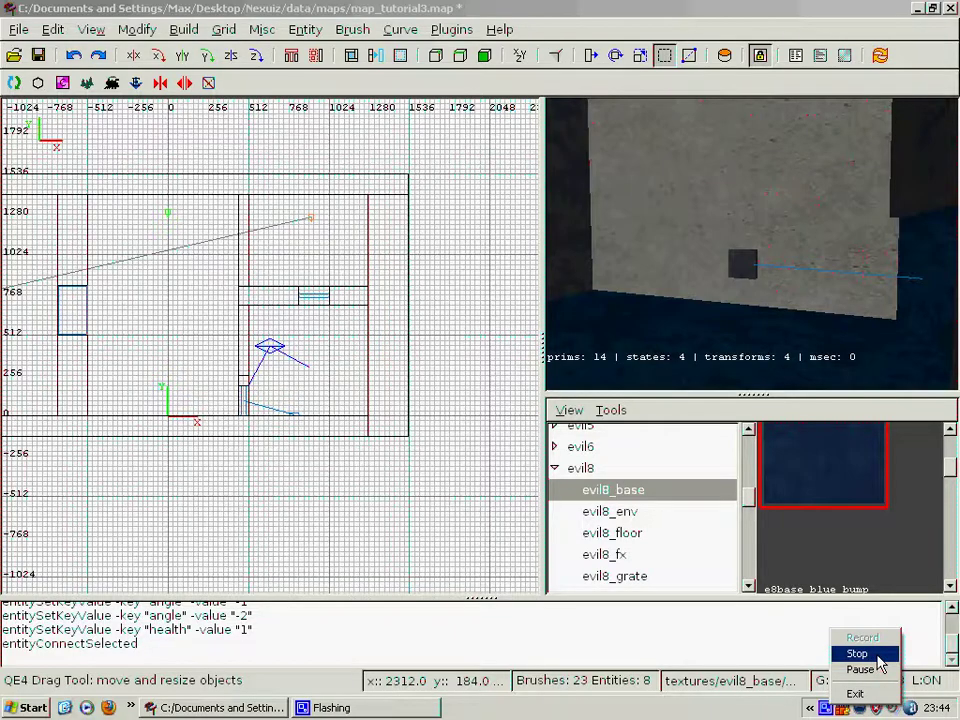